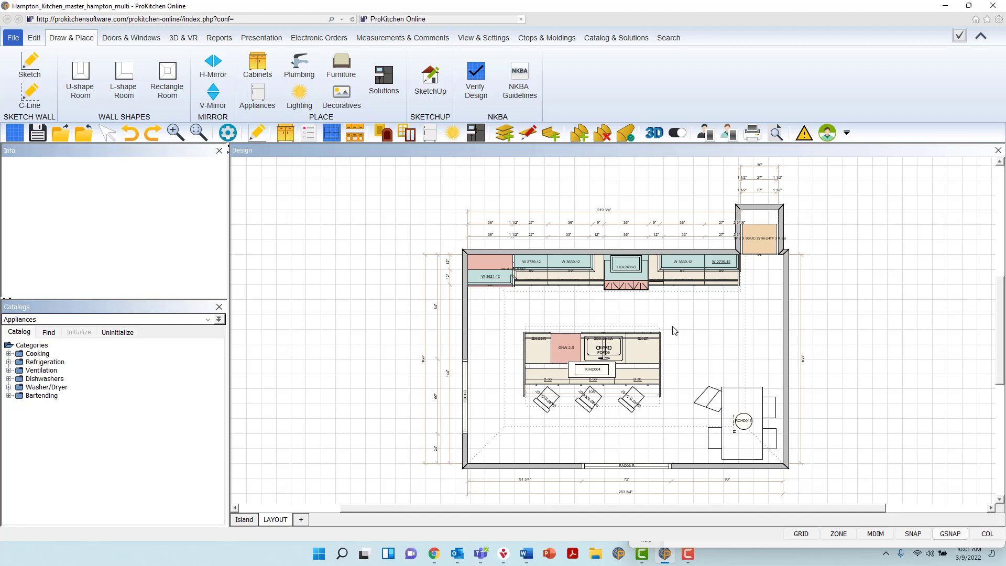
Display the bill of materials above the plan view and enlarge it to show more rows.
{"action": "left_click", "coordinate": [501, 46]}
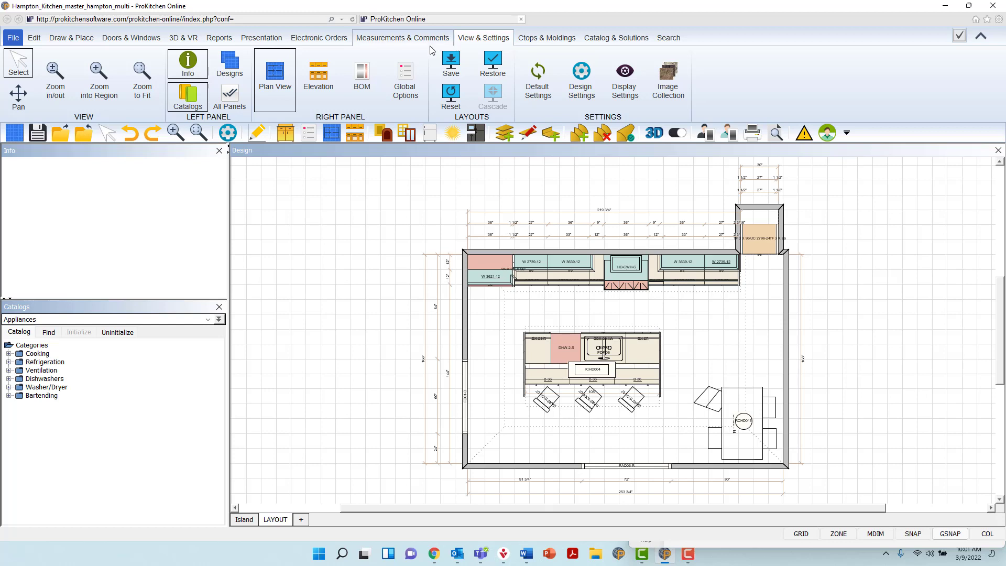
{"action": "left_click", "coordinate": [378, 59]}
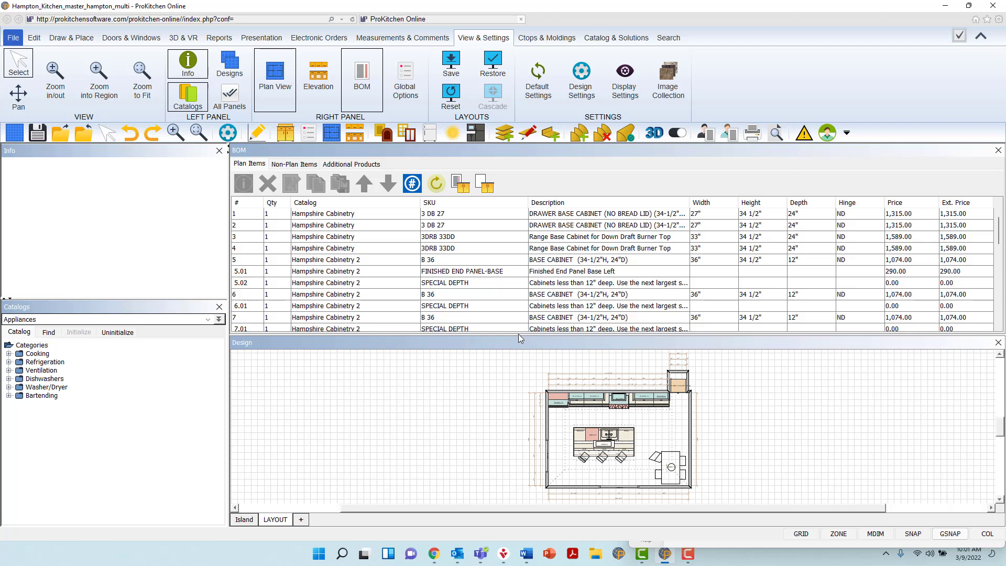
{"action": "left_click_drag", "start_coordinate": [519, 334], "coordinate": [525, 406]}
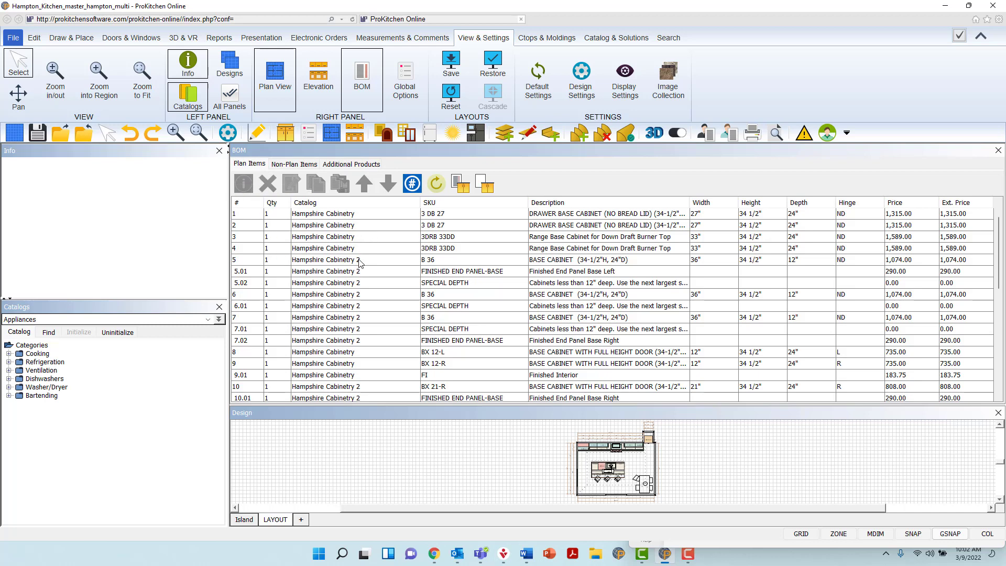
Review the plan items in the bill of materials, including the total price and modification lines 5.01 and 5.02.
{"action": "scroll", "coordinate": [362, 346], "scroll_direction": "down", "scroll_amount": 2}
{"action": "scroll", "coordinate": [362, 346], "scroll_direction": "down", "scroll_amount": 4}
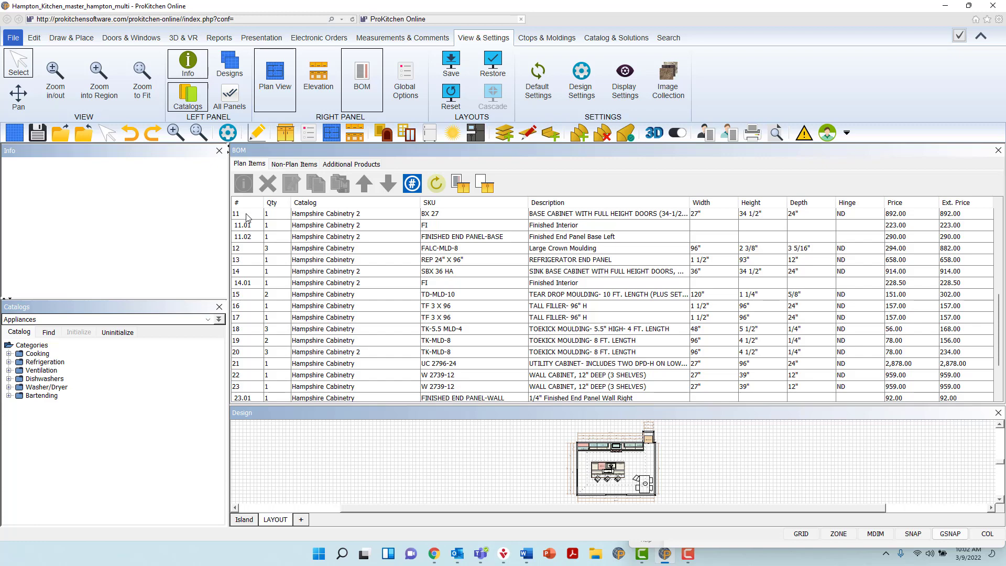
{"action": "scroll", "coordinate": [249, 217], "scroll_direction": "up", "scroll_amount": 4}
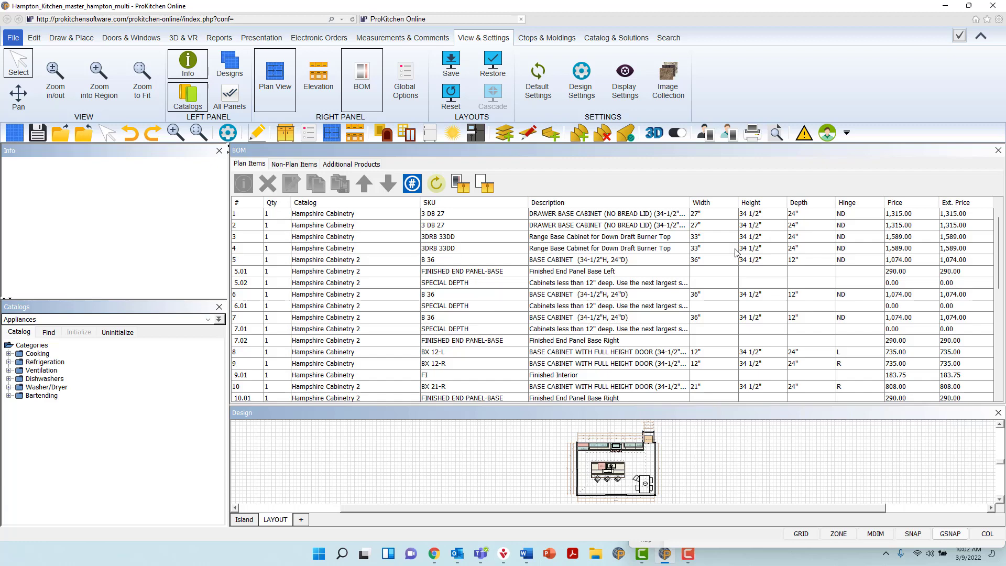
{"action": "scroll", "coordinate": [892, 262], "scroll_direction": "down", "scroll_amount": 10}
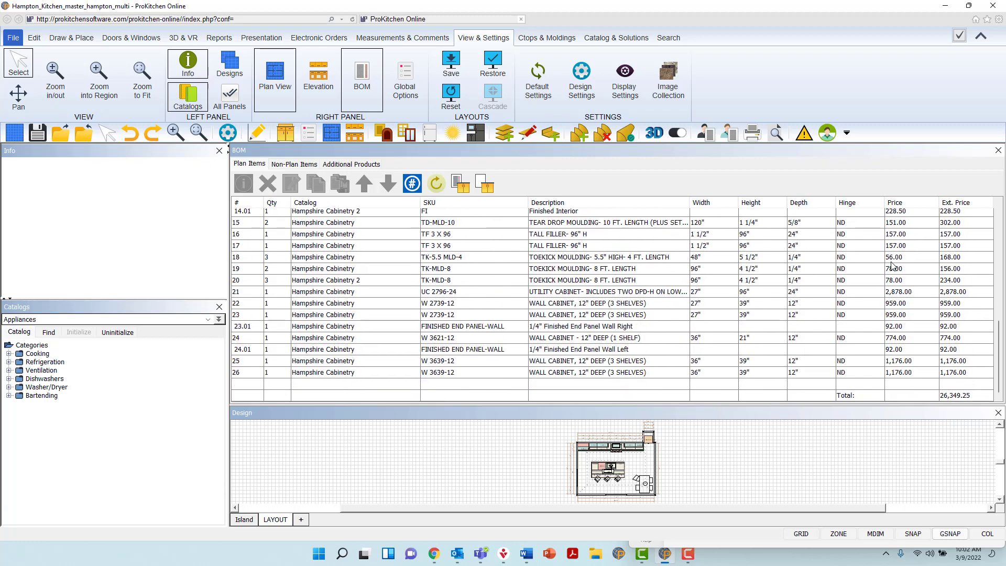
{"action": "scroll", "coordinate": [892, 265], "scroll_direction": "up", "scroll_amount": 3}
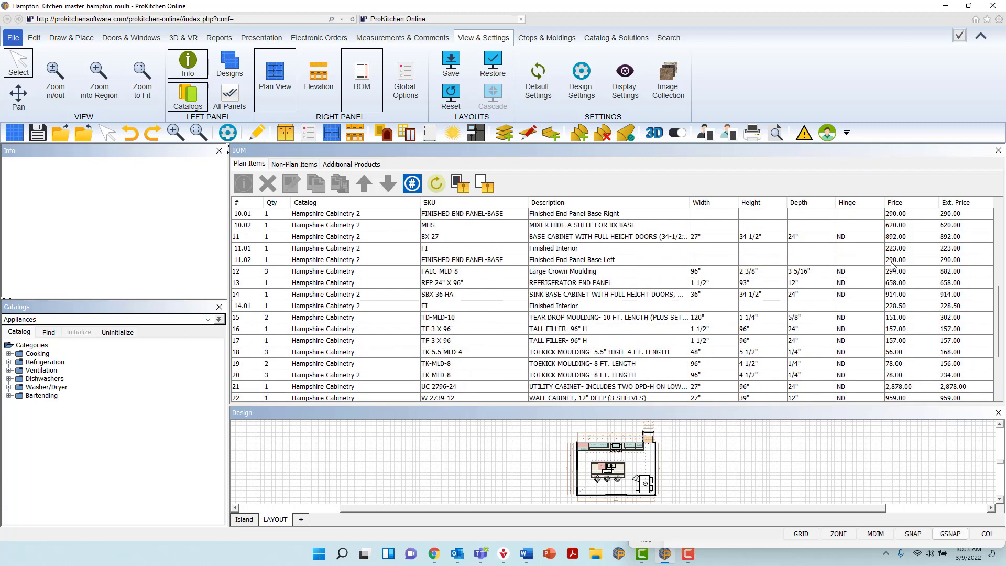
{"action": "left_click_drag", "start_coordinate": [999, 309], "coordinate": [1000, 346]}
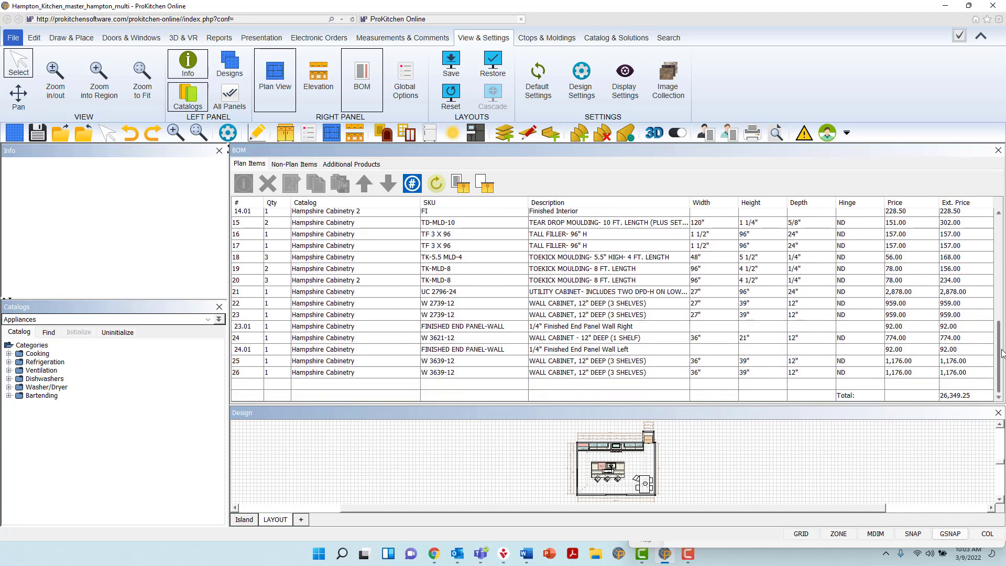
{"action": "left_click", "coordinate": [984, 396]}
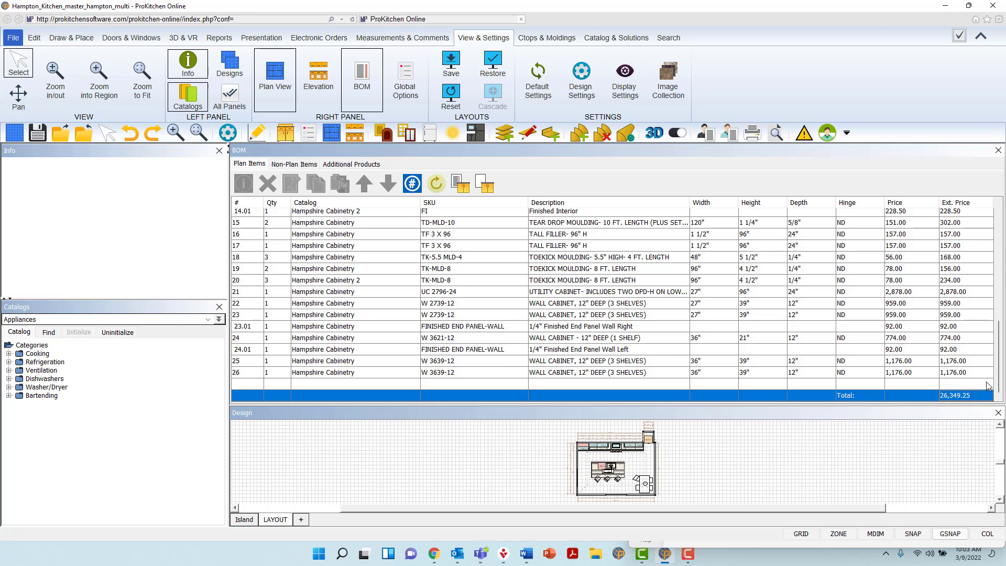
{"action": "left_click_drag", "start_coordinate": [1001, 380], "coordinate": [999, 268]}
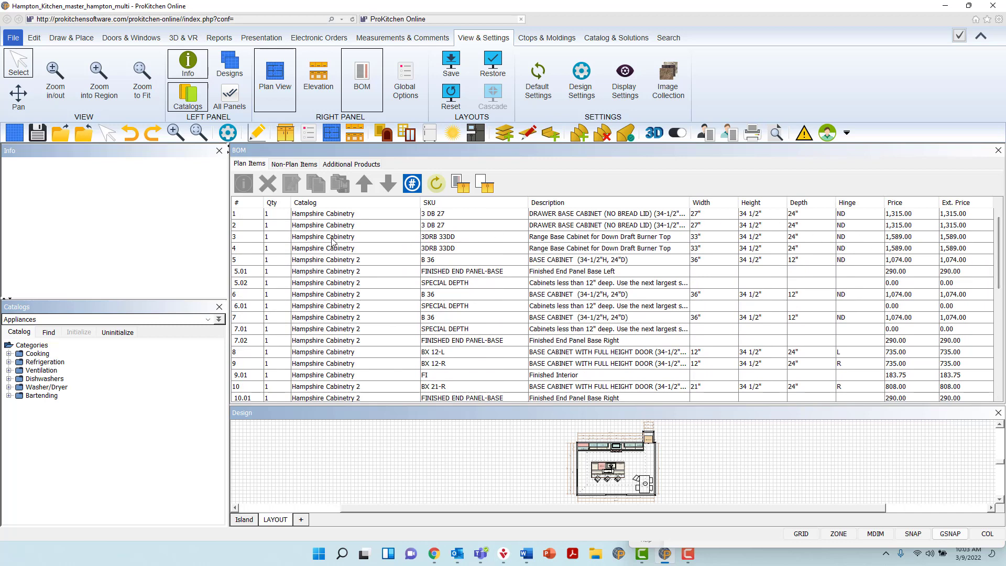
{"action": "left_click", "coordinate": [252, 275]}
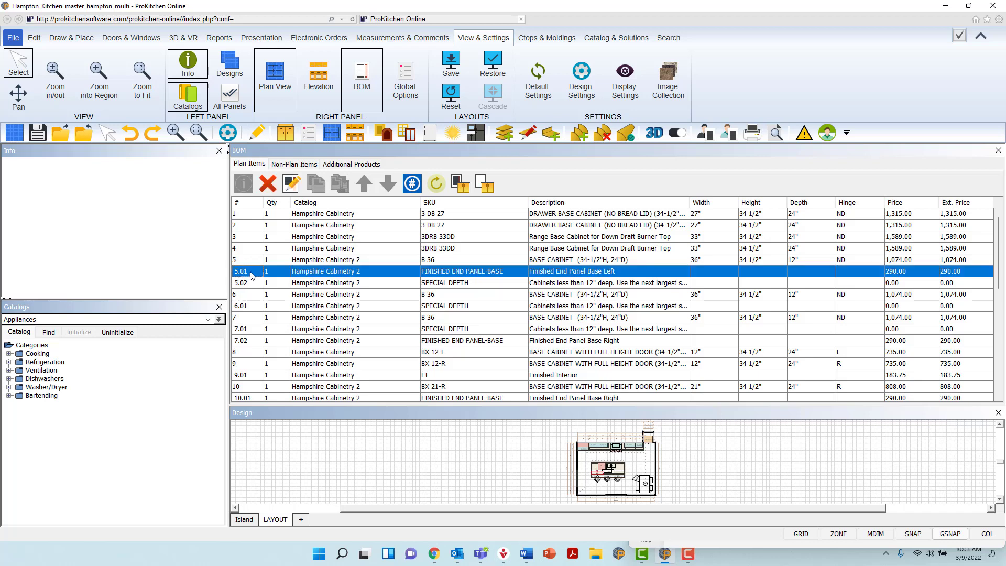
{"action": "left_click", "coordinate": [254, 283]}
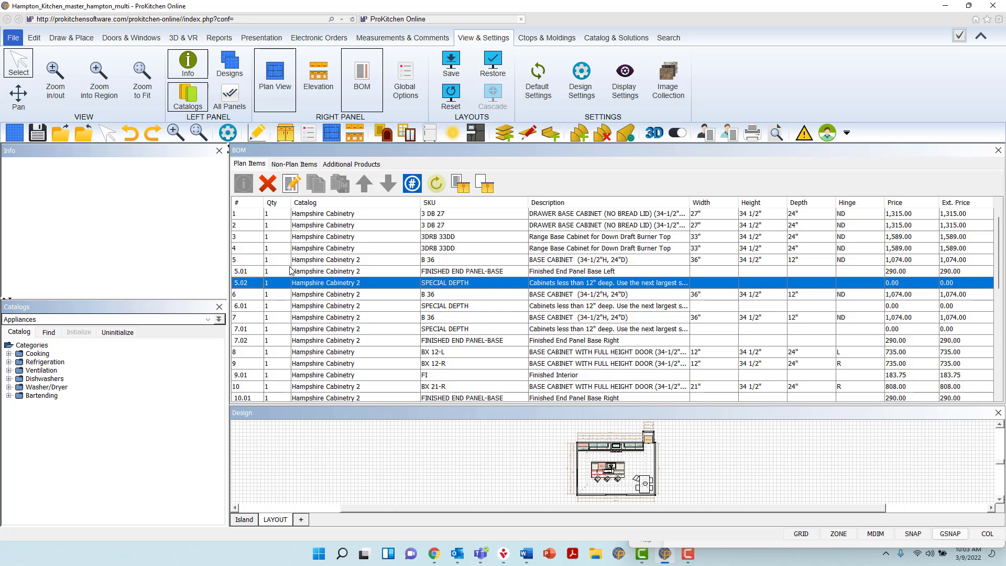
Show the non-plan items of the bill of materials and load the Hampshire Cabinetry catalog.
{"action": "left_click", "coordinate": [290, 165]}
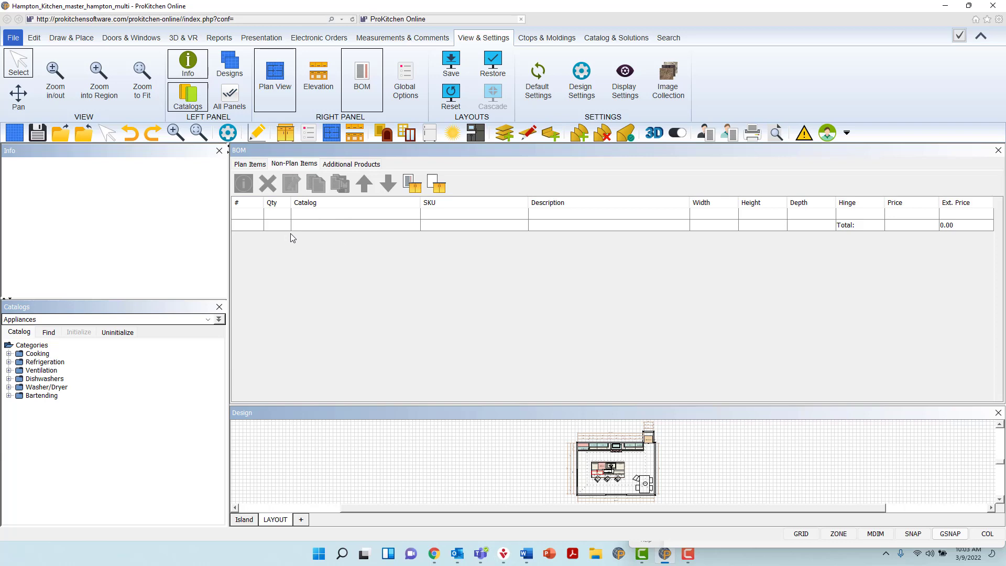
{"action": "left_click", "coordinate": [207, 321]}
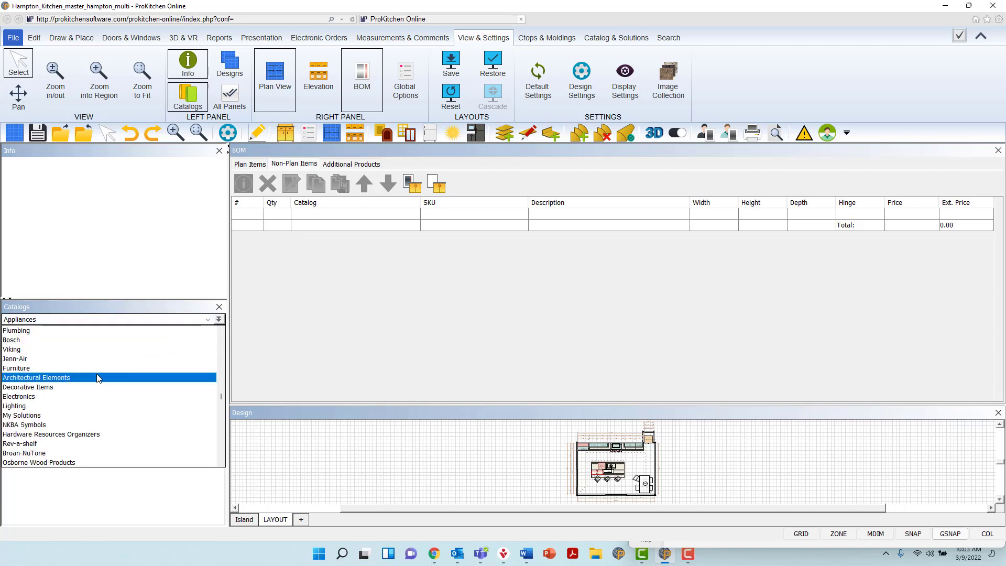
{"action": "scroll", "coordinate": [99, 378], "scroll_direction": "up", "scroll_amount": 15}
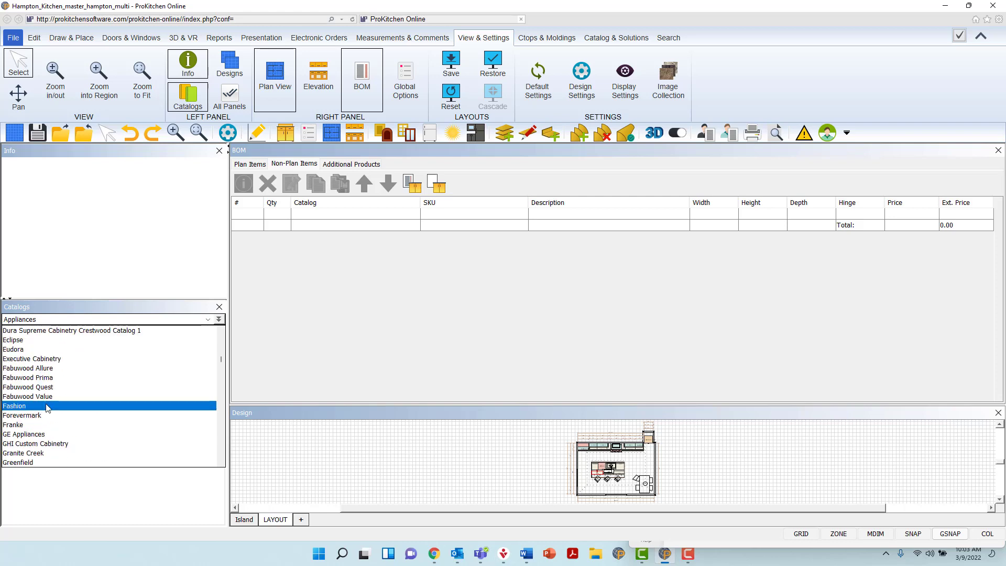
{"action": "scroll", "coordinate": [47, 408], "scroll_direction": "down", "scroll_amount": 1}
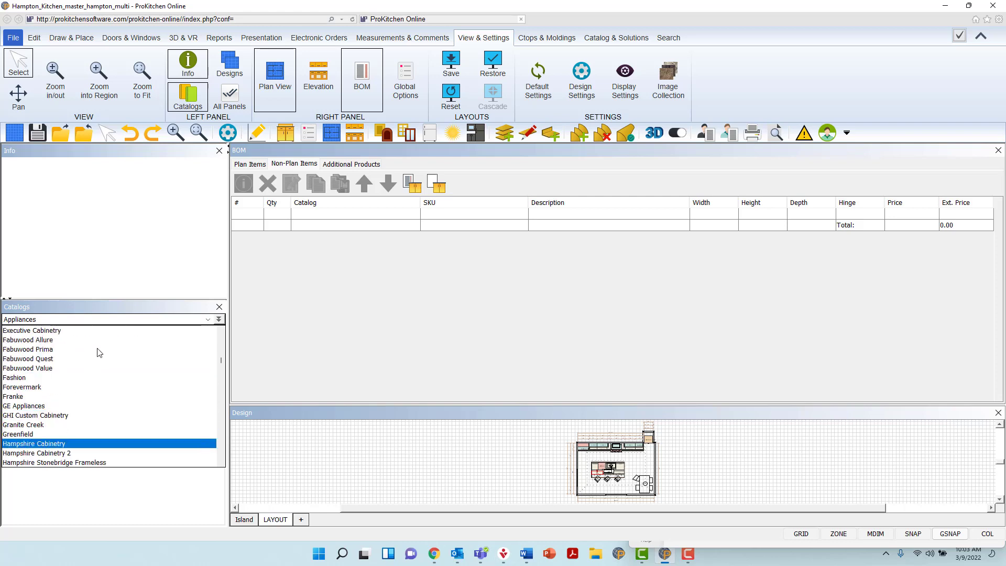
{"action": "key", "text": "Return"}
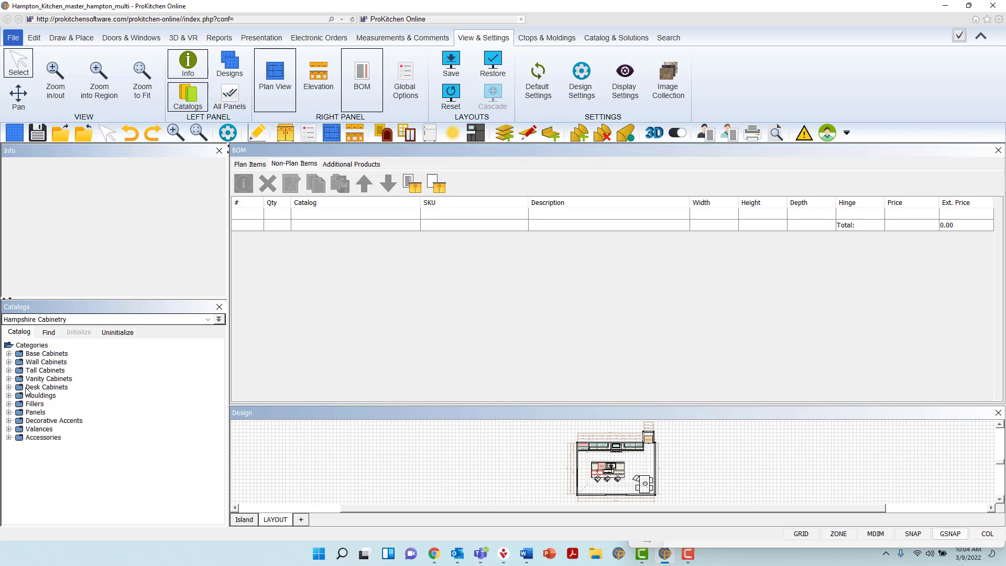
Add the 96" solid wood beaded moulding BEAD-PNL-A-8 to the non-plan items.
{"action": "left_click", "coordinate": [9, 395]}
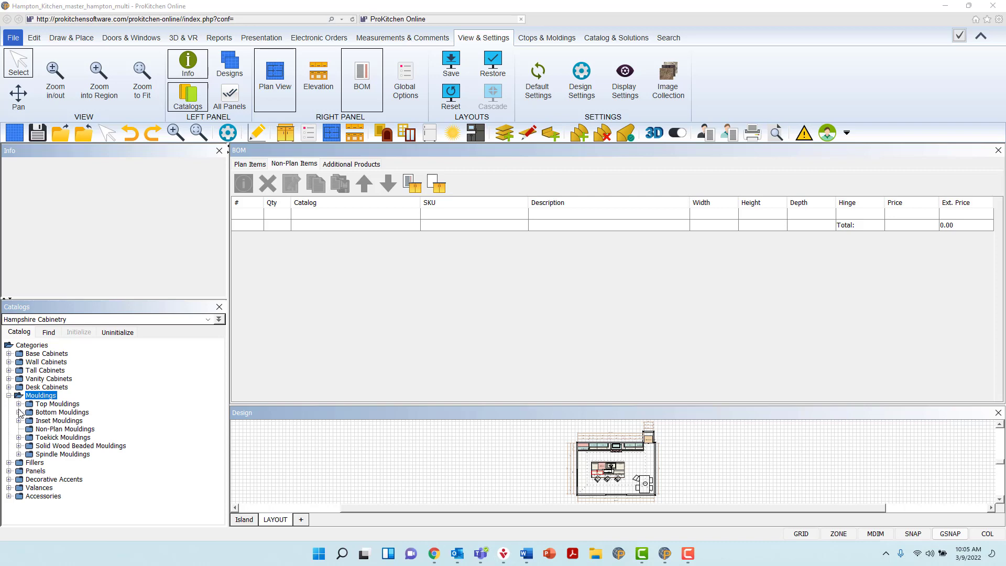
{"action": "left_click", "coordinate": [18, 446]}
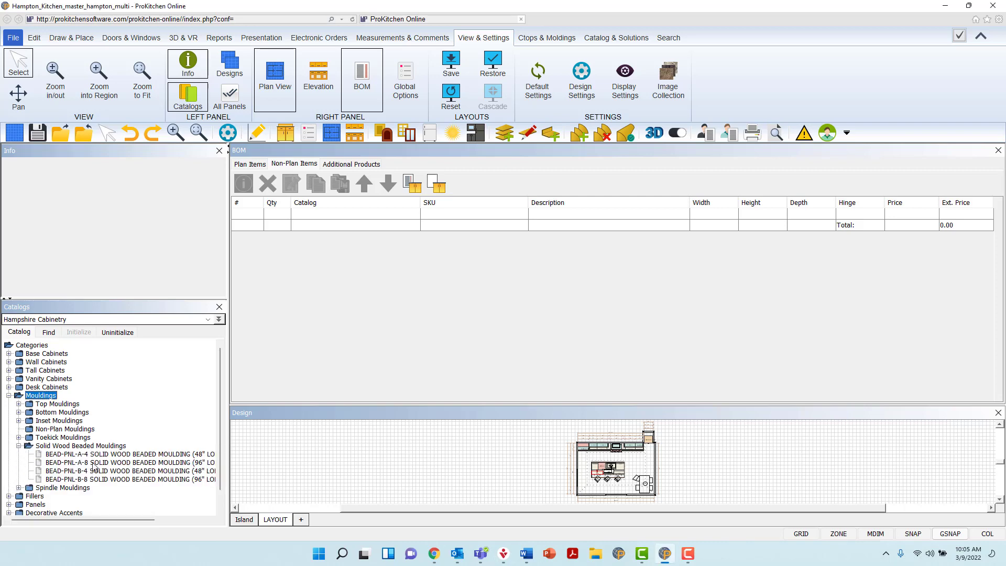
{"action": "left_click_drag", "start_coordinate": [95, 466], "coordinate": [312, 214]}
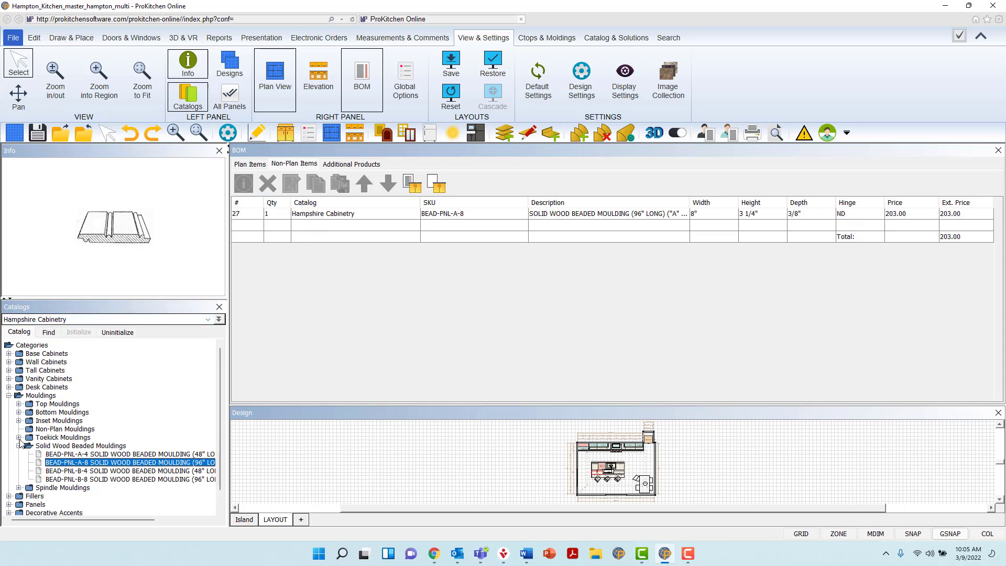
Add a gallon of paint from the catalog's accessories to the non-plan items.
{"action": "scroll", "coordinate": [21, 444], "scroll_direction": "down", "scroll_amount": 1}
{"action": "left_click", "coordinate": [9, 509]}
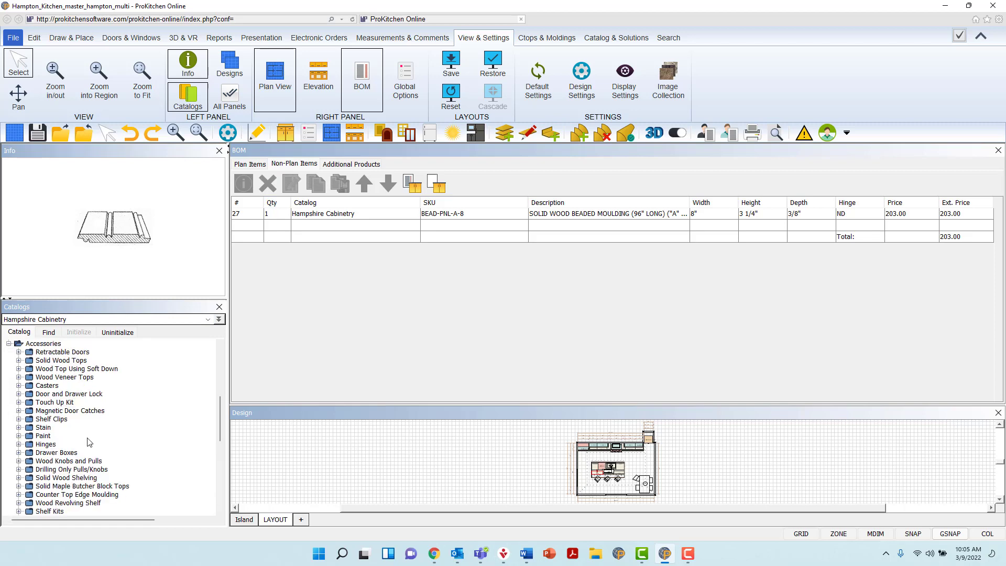
{"action": "left_click", "coordinate": [18, 435]}
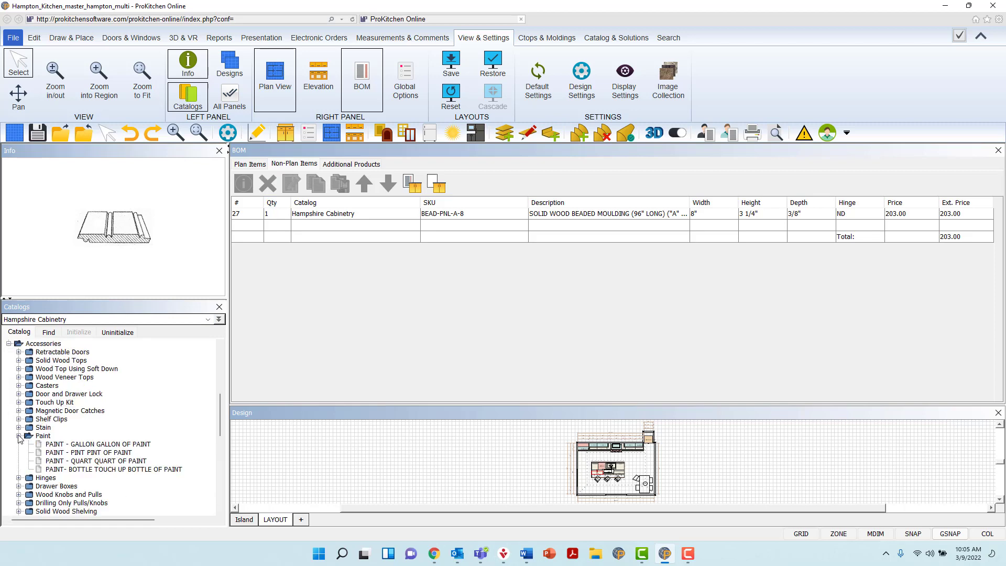
{"action": "mouse_move", "coordinate": [84, 443]}
{"action": "left_mouse_down"}
{"action": "mouse_move", "coordinate": [292, 251]}
{"action": "mouse_move", "coordinate": [306, 225]}
{"action": "left_mouse_up"}
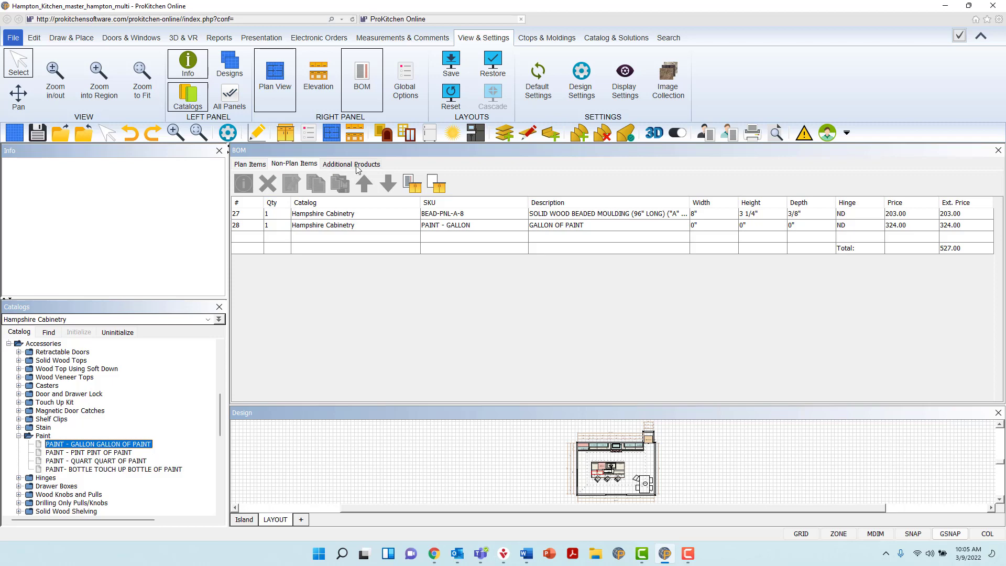
Add a line for the Hardware Resources Organizers catalog to the additional products of the bill of materials.
{"action": "left_click", "coordinate": [358, 167]}
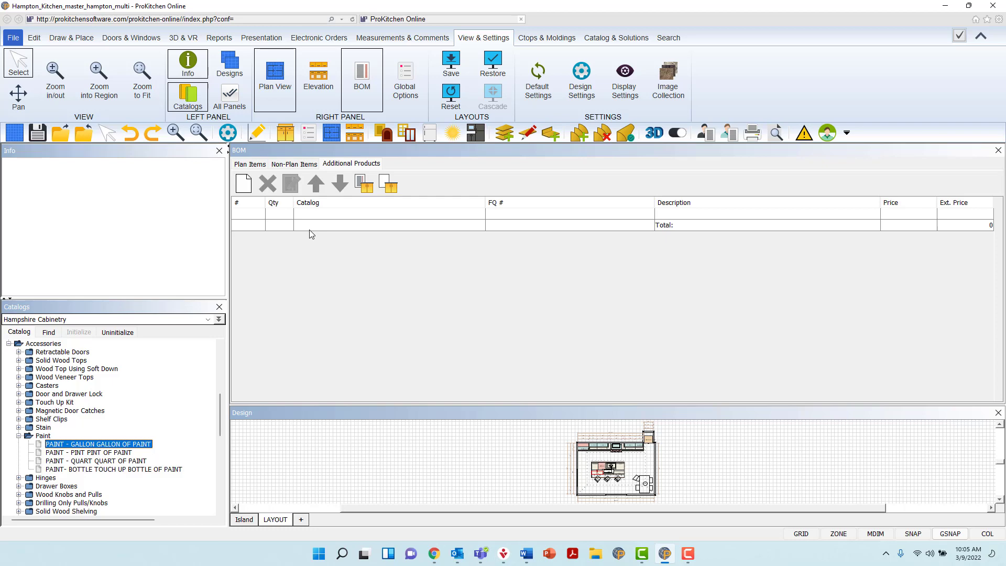
{"action": "left_click", "coordinate": [394, 214]}
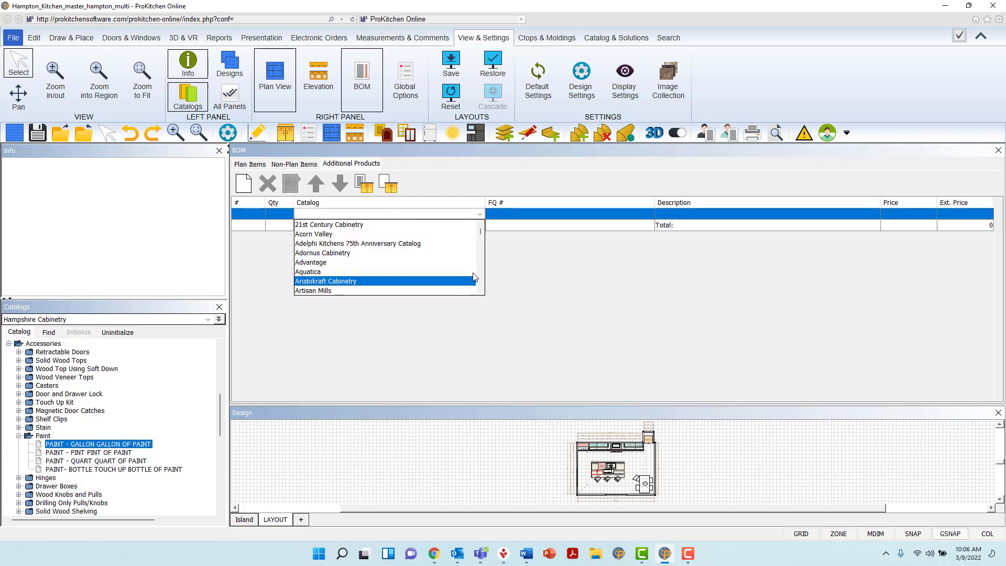
{"action": "left_click", "coordinate": [483, 241]}
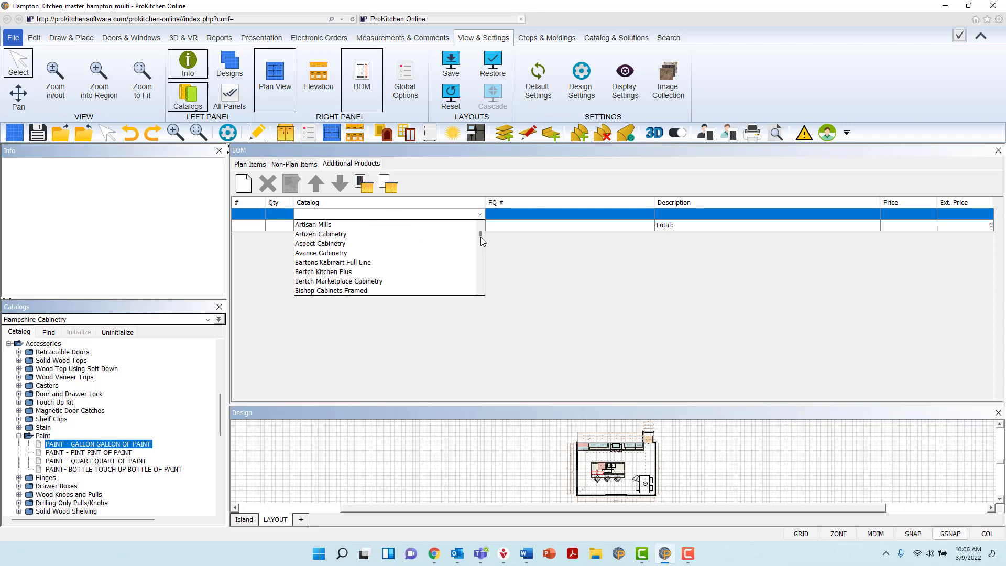
{"action": "left_click", "coordinate": [482, 242]}
{"action": "left_click", "coordinate": [483, 250]}
{"action": "left_click", "coordinate": [485, 259]}
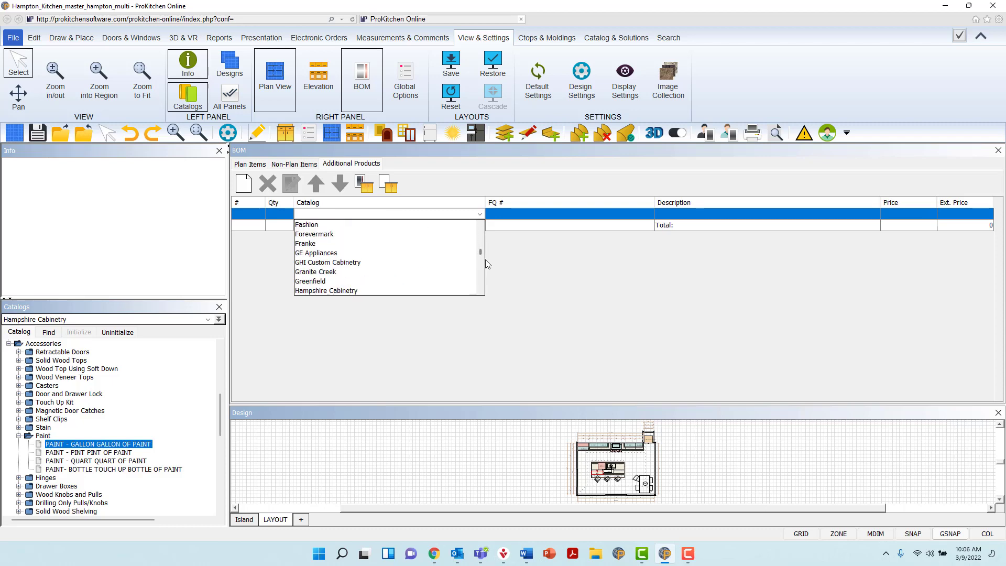
{"action": "left_click", "coordinate": [485, 264]}
{"action": "left_click", "coordinate": [485, 266]}
{"action": "left_click", "coordinate": [485, 272]}
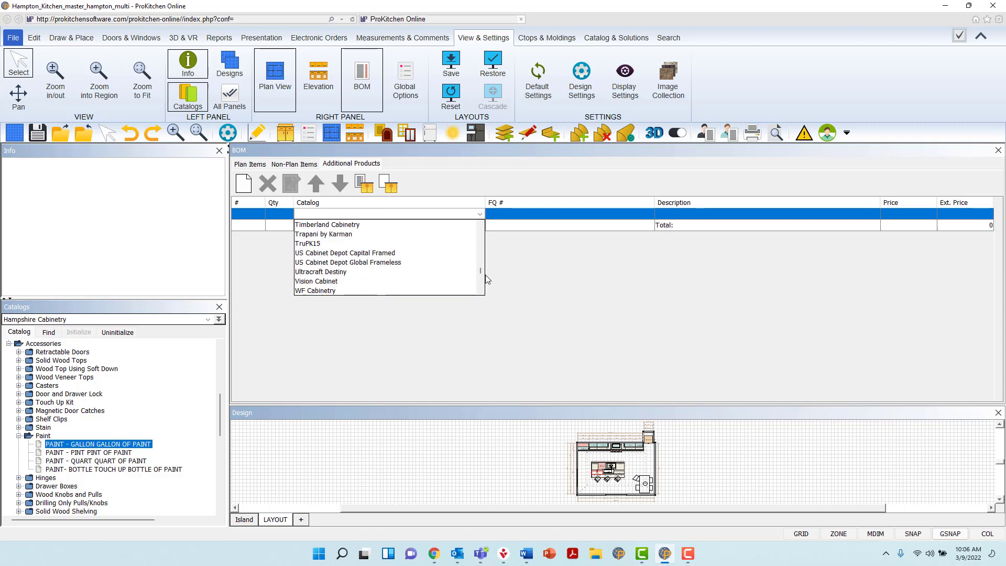
{"action": "left_click", "coordinate": [485, 278]}
{"action": "left_click", "coordinate": [487, 281]}
{"action": "left_click", "coordinate": [487, 283]}
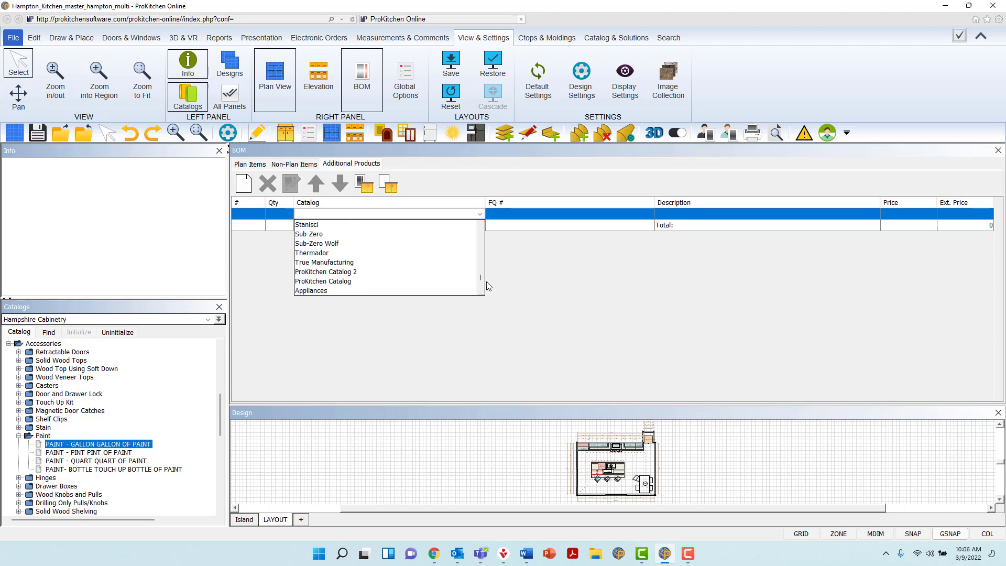
{"action": "left_click", "coordinate": [487, 286]}
{"action": "left_click", "coordinate": [487, 287]}
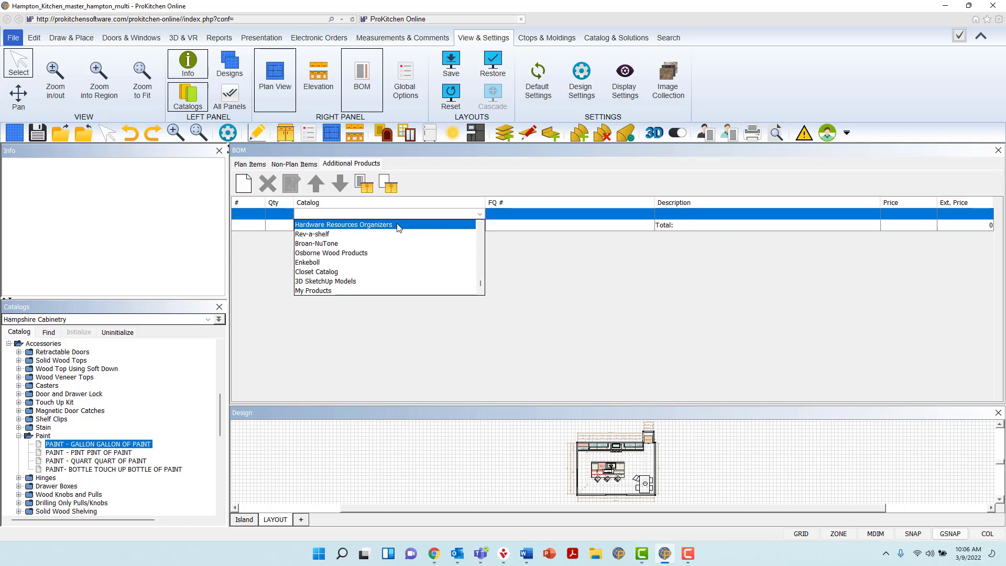
{"action": "left_click", "coordinate": [326, 225]}
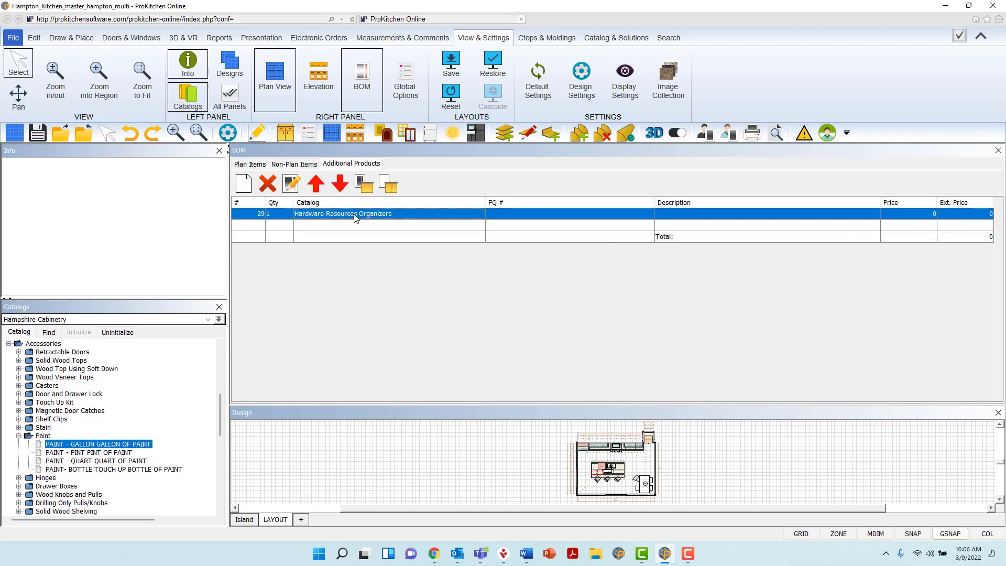
Edit the factory quote of the Hardware Resources Organizers line with quantity 15 and the description SPECIAL HINGES.
{"action": "right_click", "coordinate": [510, 216]}
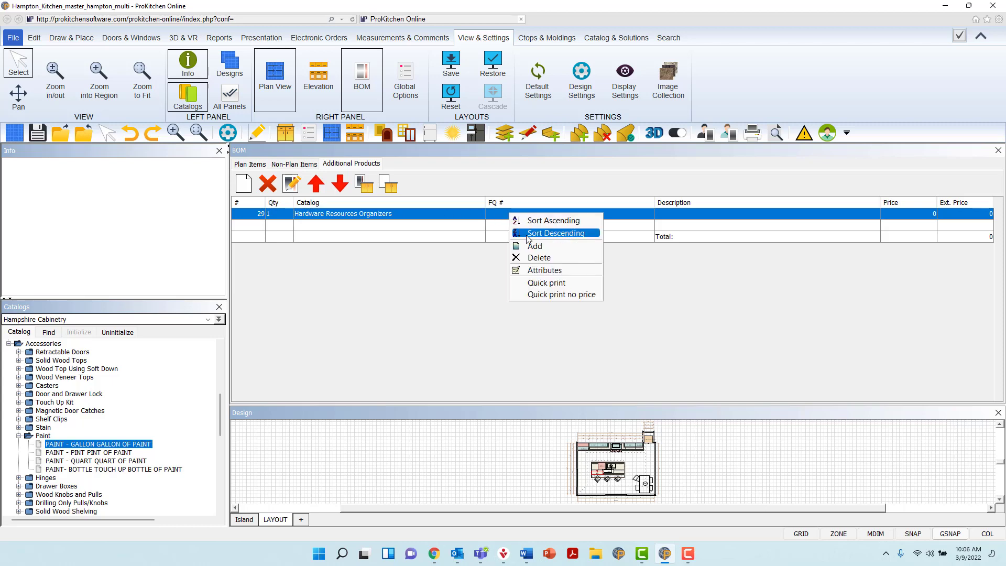
{"action": "left_click", "coordinate": [531, 249]}
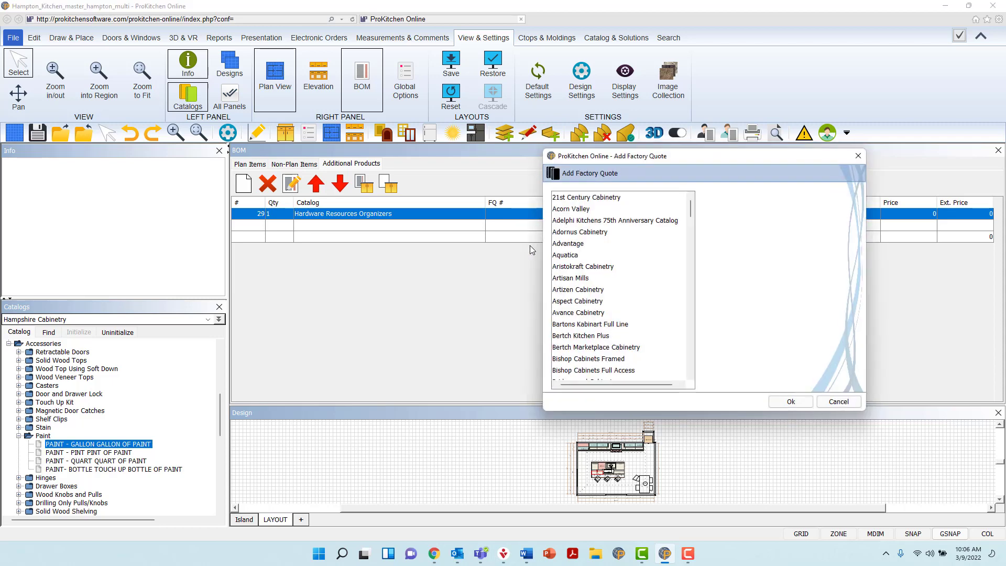
{"action": "scroll", "coordinate": [693, 213], "scroll_direction": "down", "scroll_amount": 10}
{"action": "scroll", "coordinate": [692, 361], "scroll_direction": "down", "scroll_amount": 5}
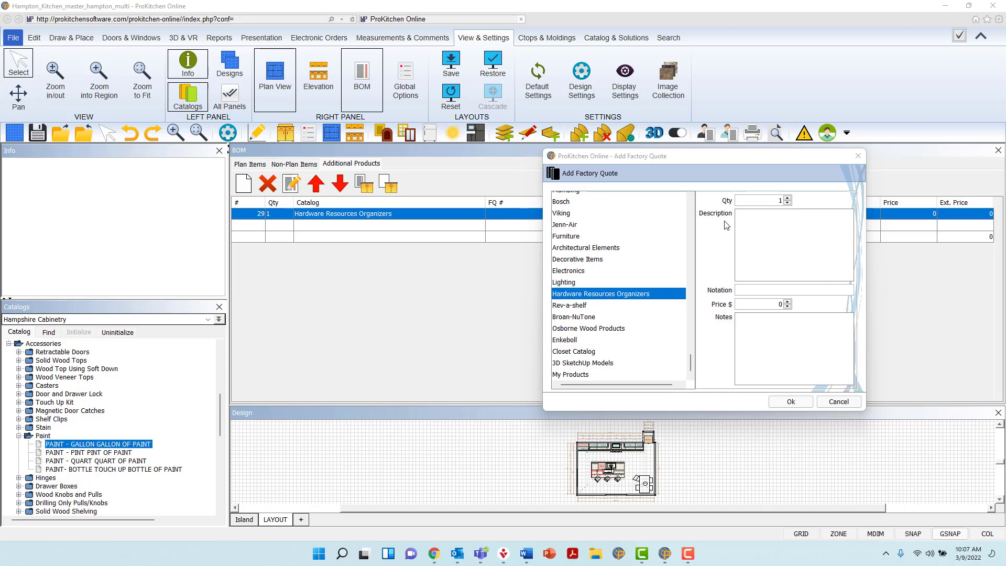
{"action": "double_click", "coordinate": [789, 200]}
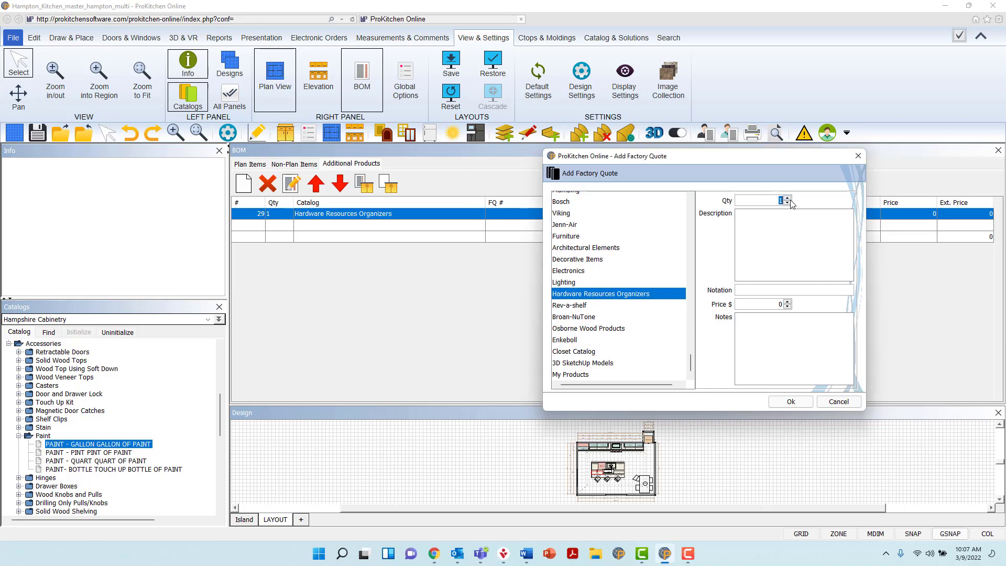
{"action": "type", "text": "10"}
{"action": "left_click", "coordinate": [788, 199]}
{"action": "left_click", "coordinate": [788, 199]}
{"action": "left_click", "coordinate": [759, 220]}
{"action": "type", "text": "SPECIAL HINGES"}
Give the factory quote the notation HG-2686, a price of $25 and the notes TIPUP HINGES, and accept it.
{"action": "left_click", "coordinate": [779, 290]}
{"action": "type", "text": "HG-2686"}
{"action": "double_click", "coordinate": [773, 304]}
{"action": "type", "text": "20"}
{"action": "left_click", "coordinate": [787, 301]}
{"action": "left_click", "coordinate": [787, 302]}
{"action": "type", "text": "TIPUP HINGES"}
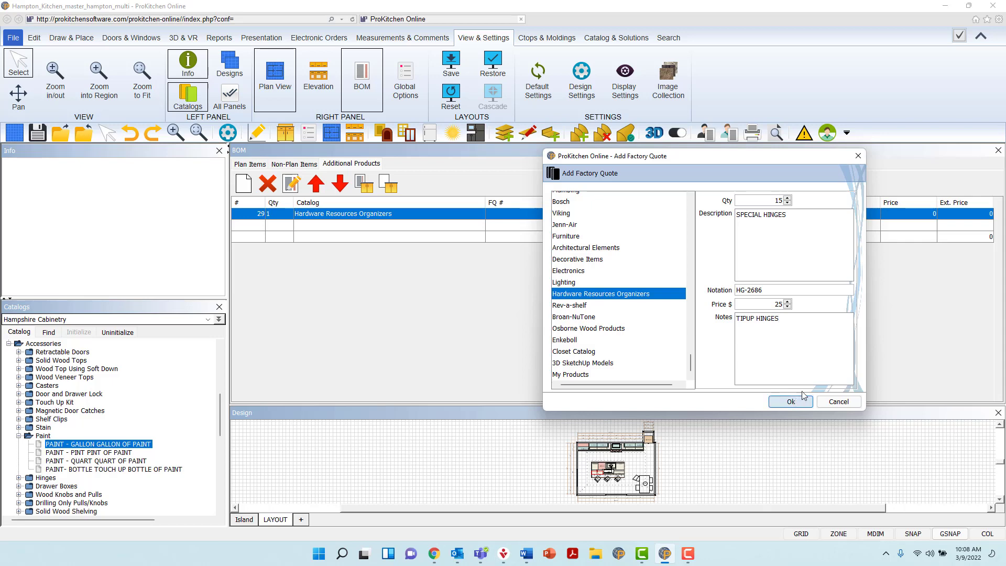
{"action": "left_click_drag", "start_coordinate": [808, 331], "coordinate": [724, 315]}
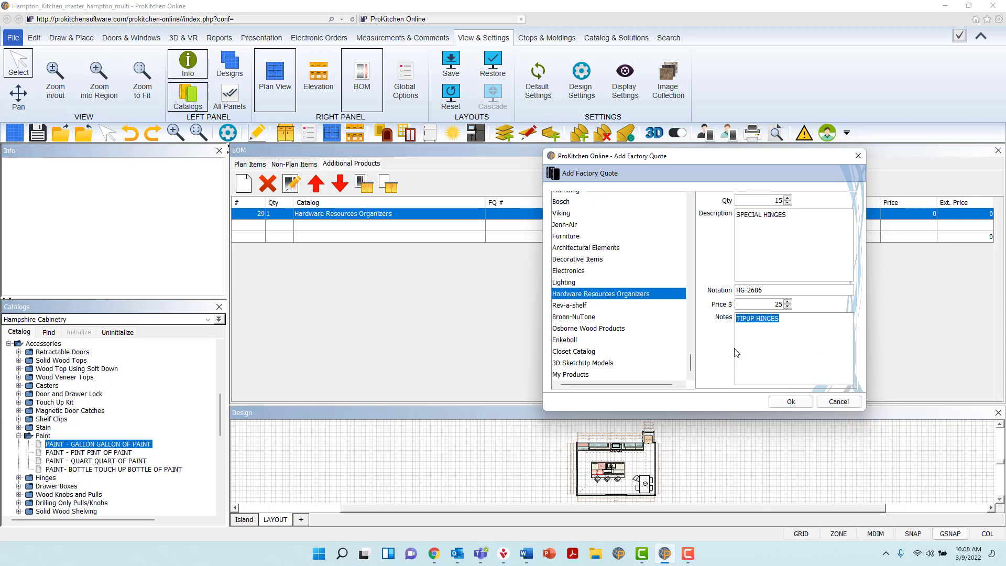
{"action": "left_click", "coordinate": [790, 401]}
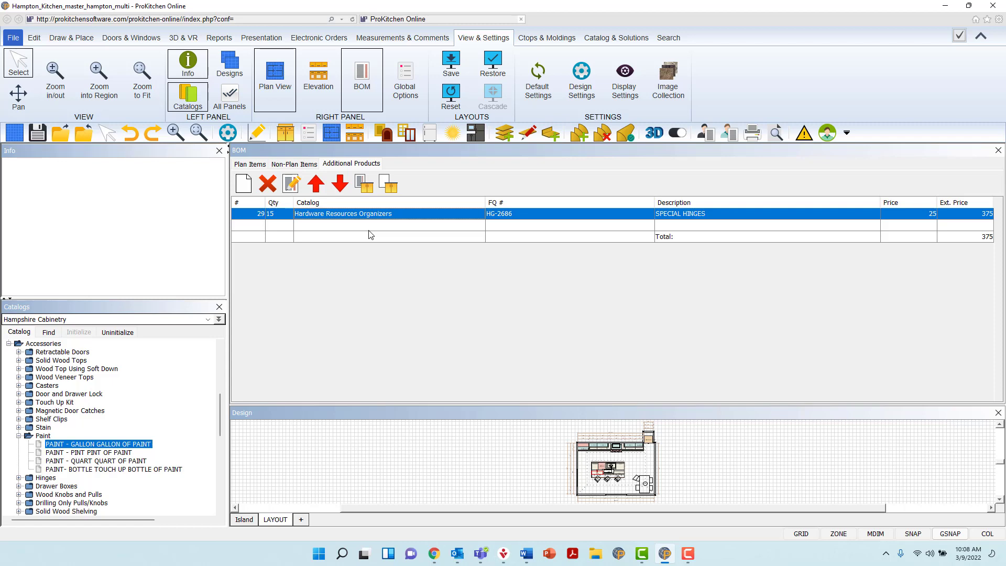
Add a second additional-products line for the My Products catalog.
{"action": "left_click", "coordinate": [379, 226]}
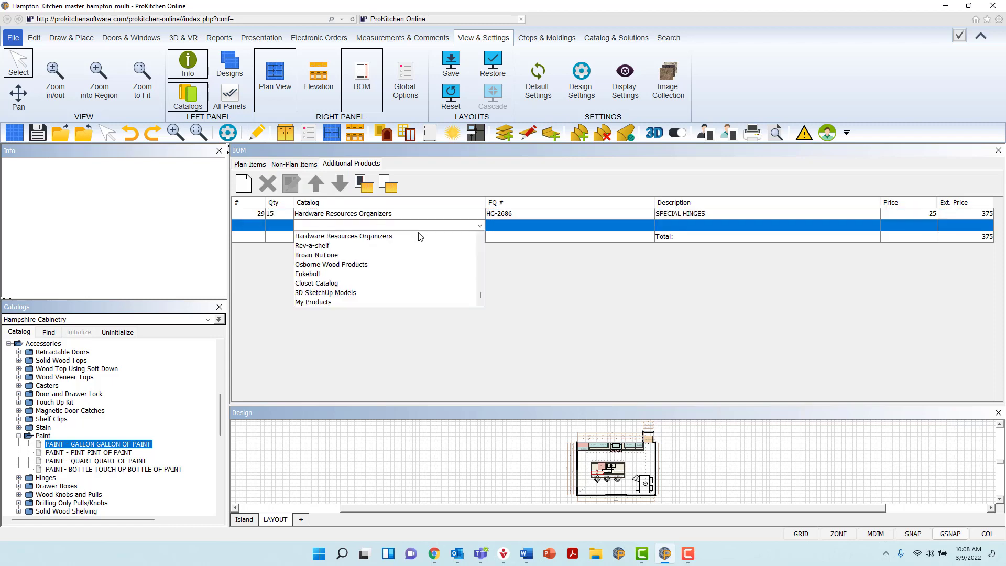
{"action": "left_click", "coordinate": [481, 247]}
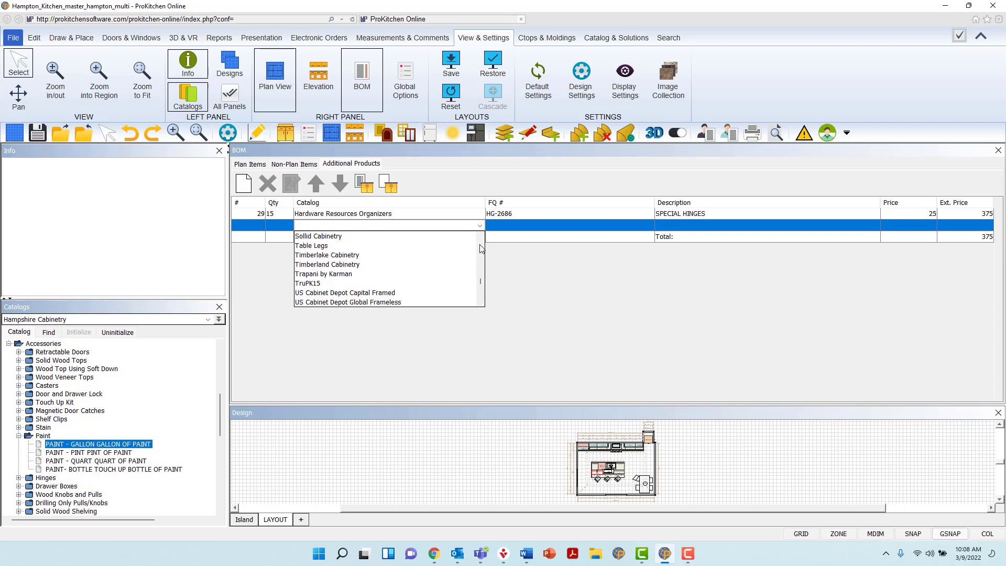
{"action": "left_click_drag", "start_coordinate": [482, 271], "coordinate": [482, 302]}
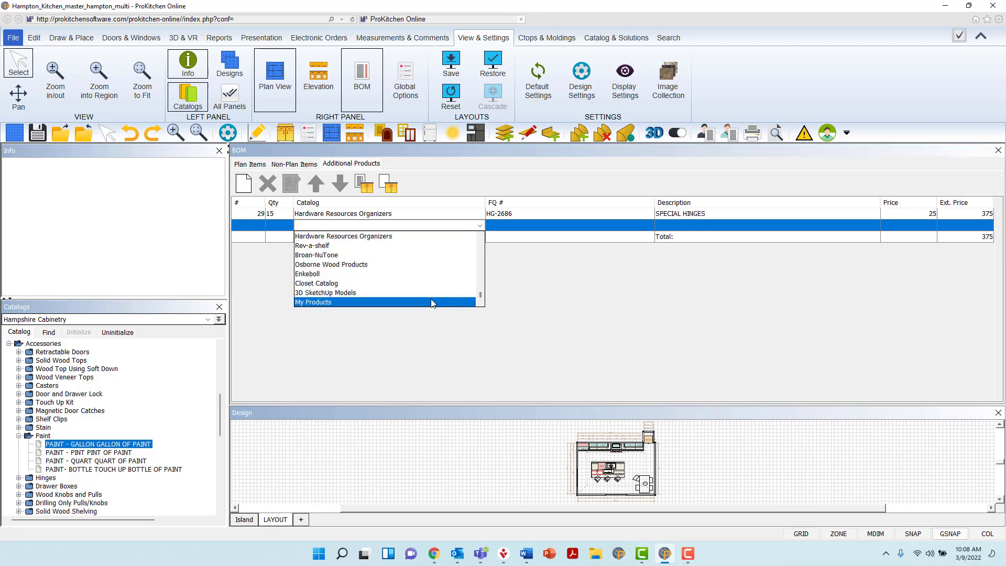
{"action": "left_click", "coordinate": [375, 303]}
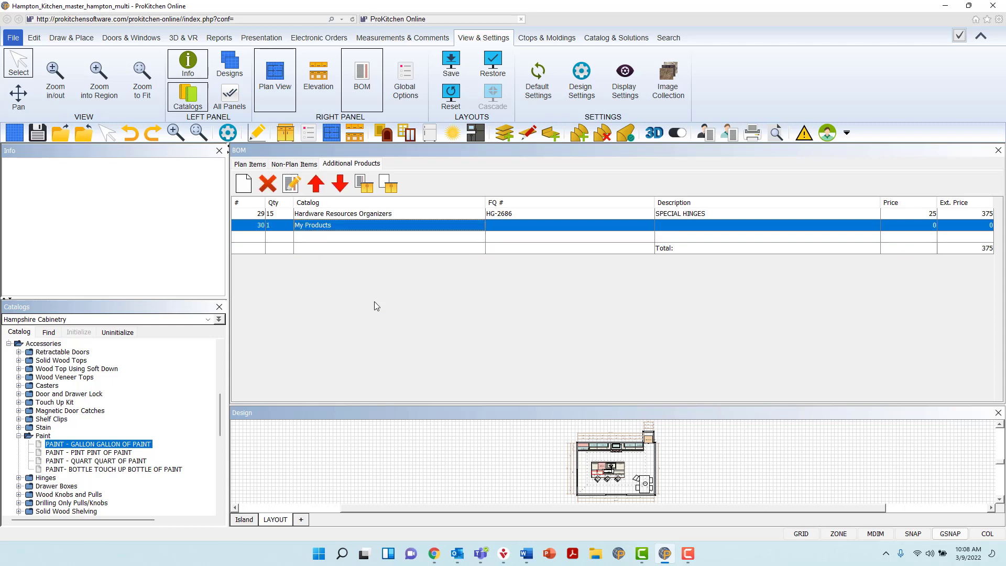
Enter CUSTOM as the factory quote number and ONSITE-HINGE as the description of the My Products line.
{"action": "right_click", "coordinate": [510, 227]}
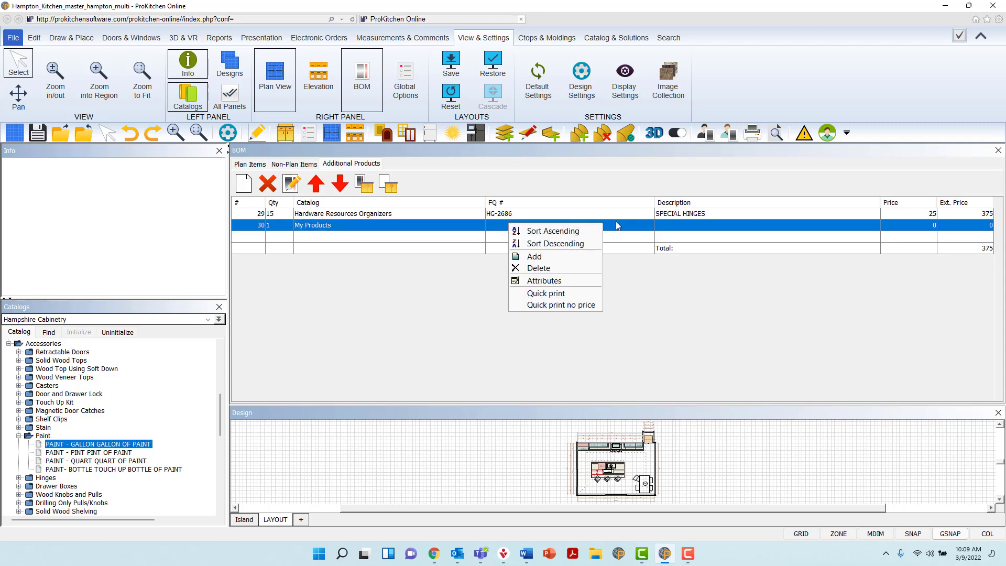
{"action": "left_click", "coordinate": [620, 225]}
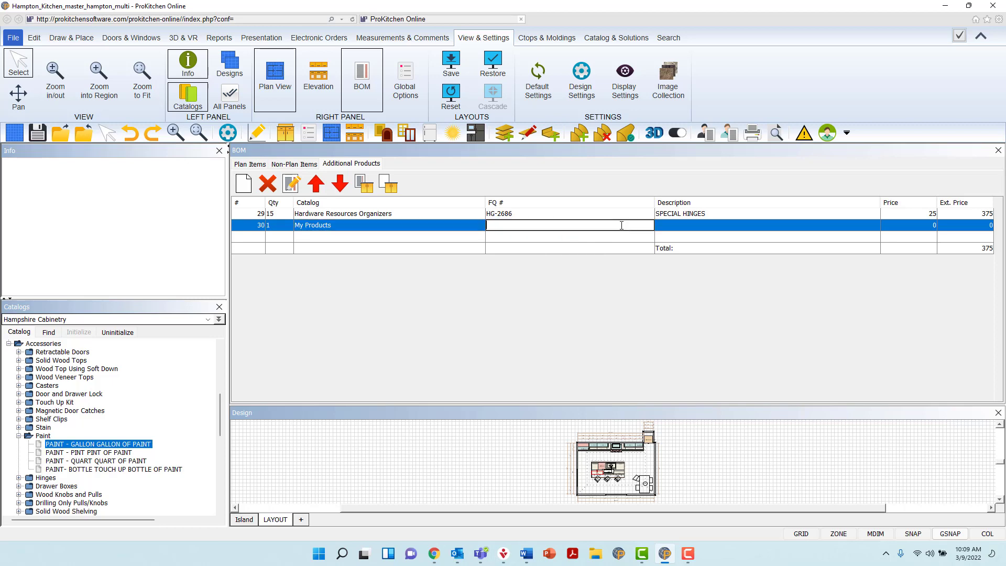
{"action": "type", "text": "CUSTOM"}
{"action": "left_click", "coordinate": [734, 227]}
{"action": "left_click", "coordinate": [734, 229]}
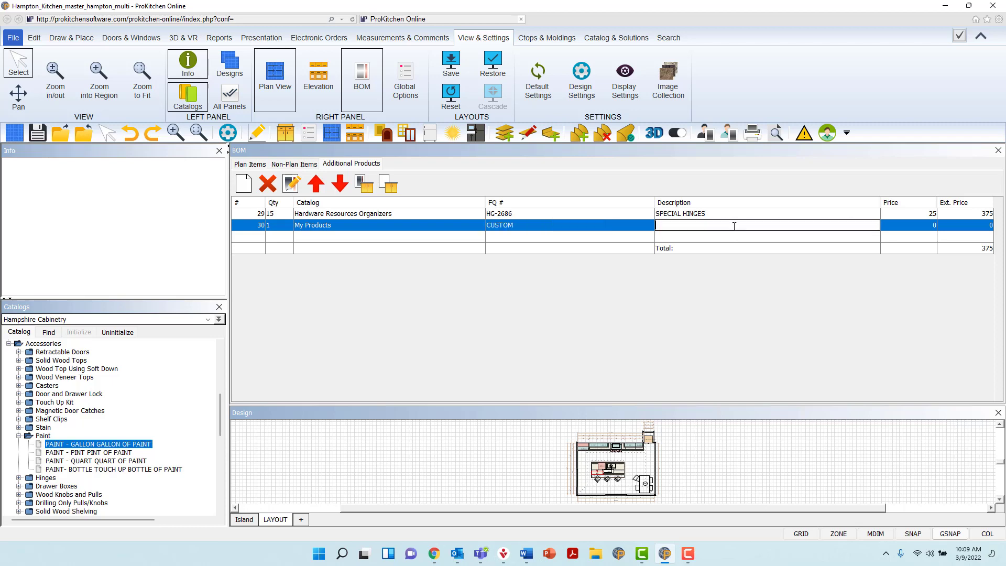
{"action": "type", "text": "ONSITE-HINGE"}
Set the price of the My Products line to 150.
{"action": "left_click", "coordinate": [925, 226]}
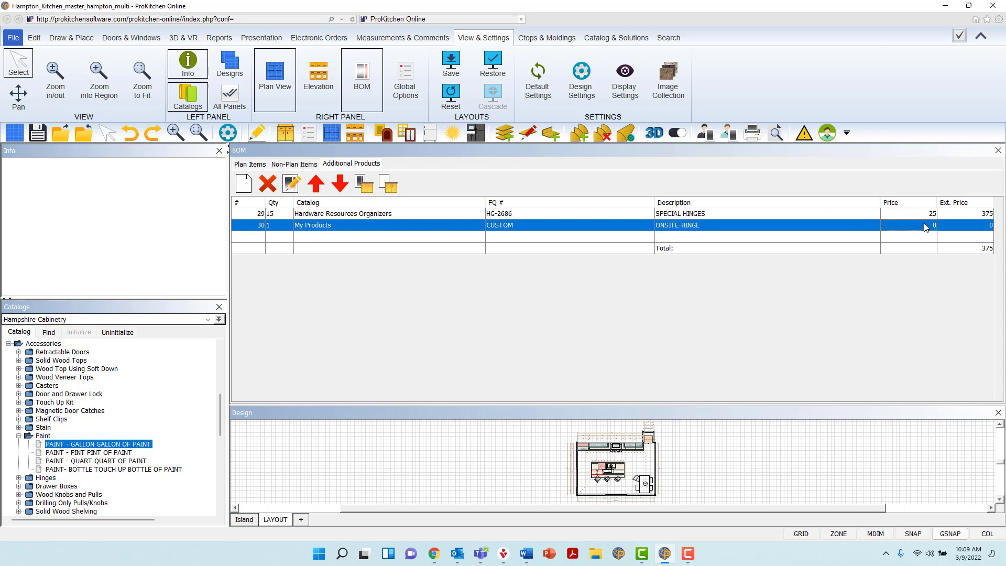
{"action": "left_click", "coordinate": [926, 225]}
{"action": "type", "text": "150"}
{"action": "key", "text": "Delete"}
{"action": "key", "text": "Delete"}
{"action": "key", "text": "Delete"}
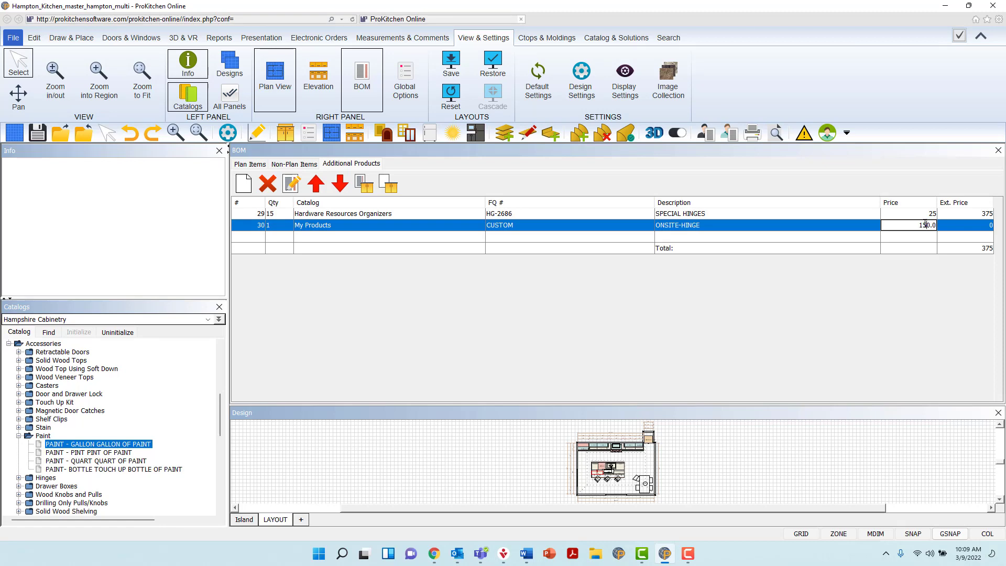
{"action": "left_click", "coordinate": [938, 238]}
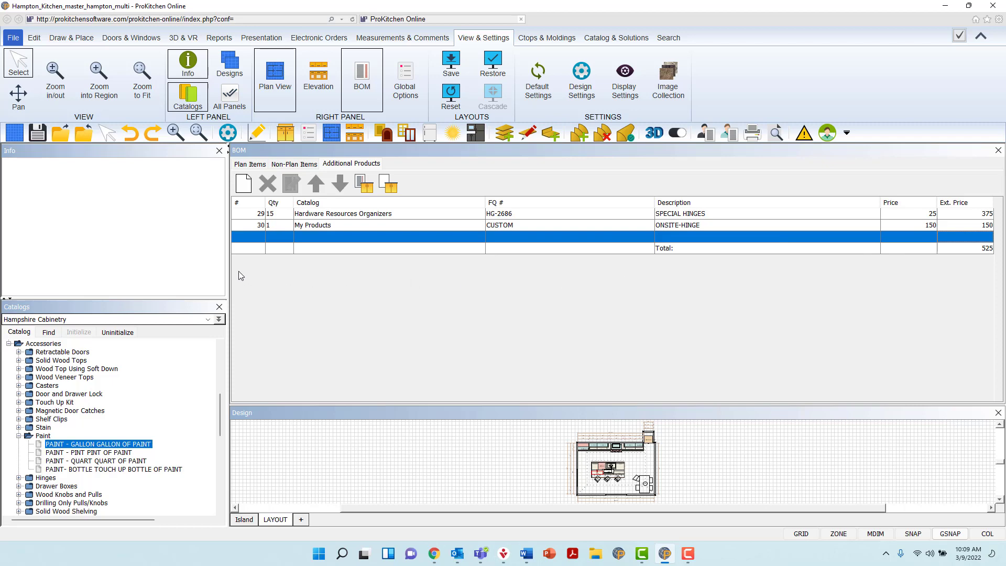
Review the plan items, non-plan items and additional products lists of the bill of materials.
{"action": "left_click", "coordinate": [251, 164]}
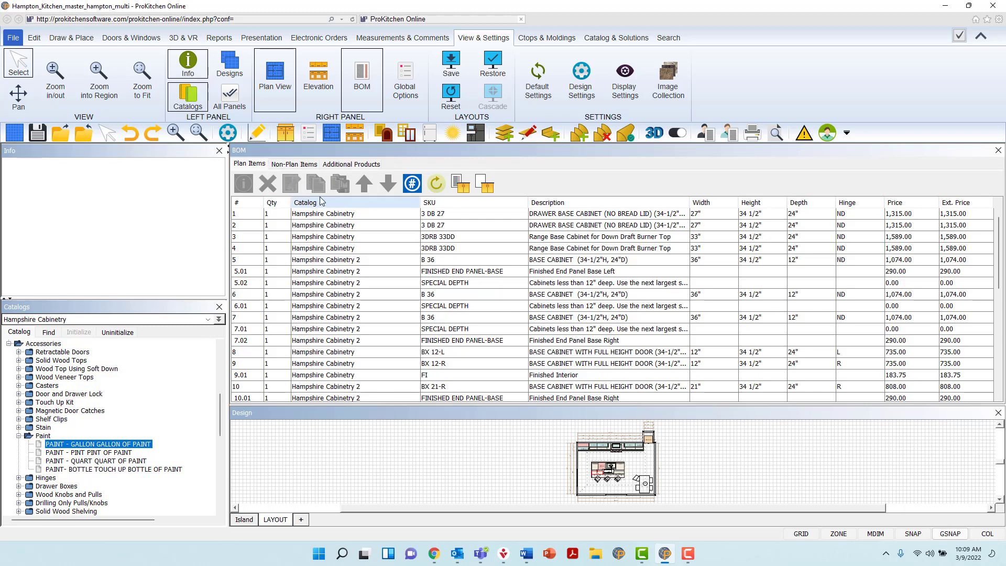
{"action": "left_click", "coordinate": [296, 166]}
{"action": "left_click", "coordinate": [354, 164]}
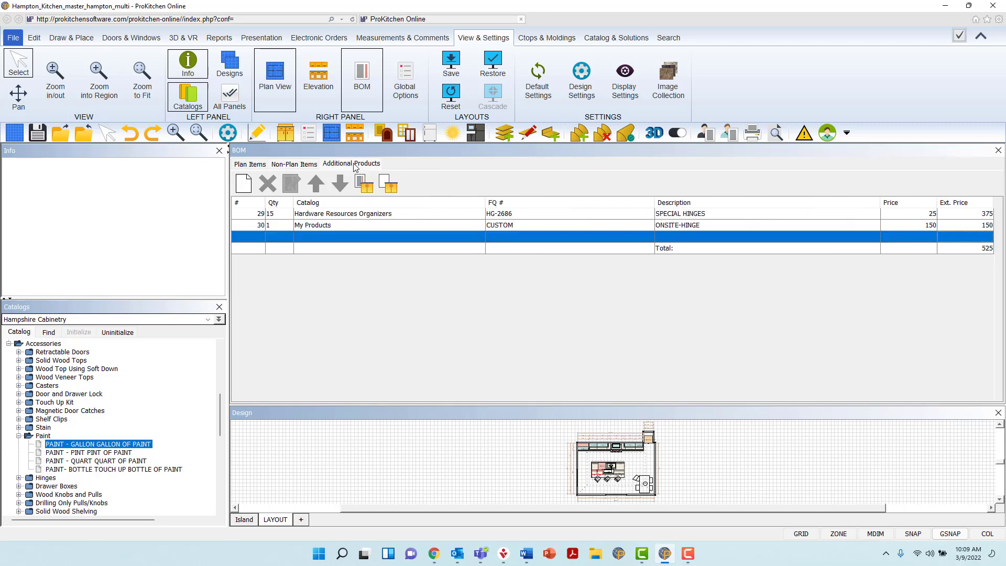
Sort the plan items of the bill of materials by SKU in descending order.
{"action": "left_click", "coordinate": [257, 165]}
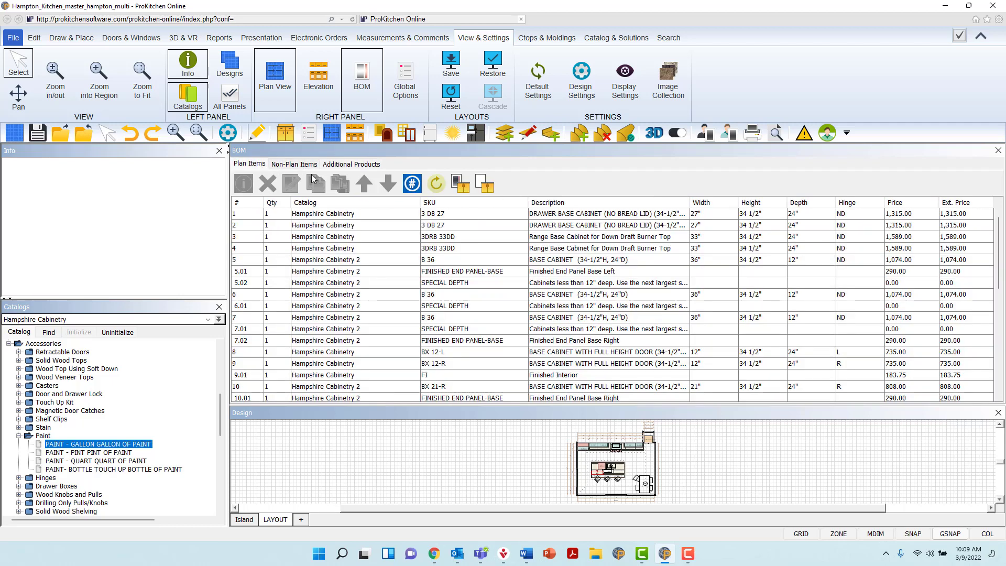
{"action": "right_click", "coordinate": [358, 204]}
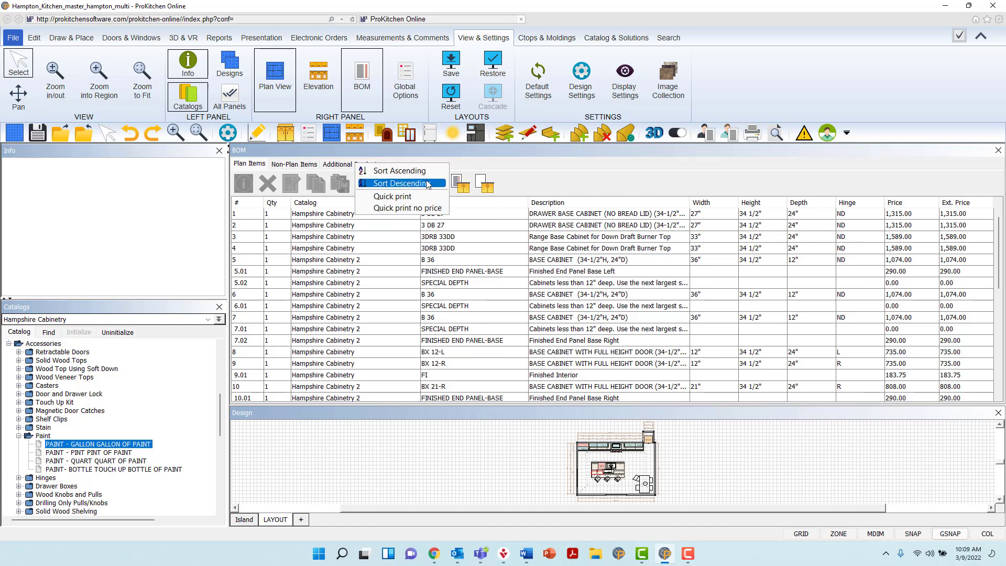
{"action": "right_click", "coordinate": [460, 199]}
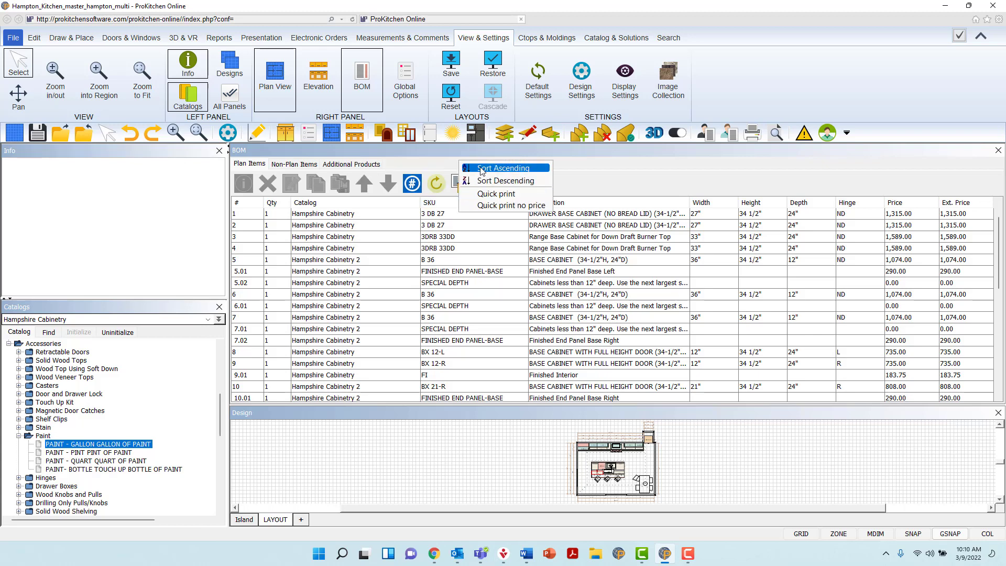
{"action": "left_click", "coordinate": [469, 191]}
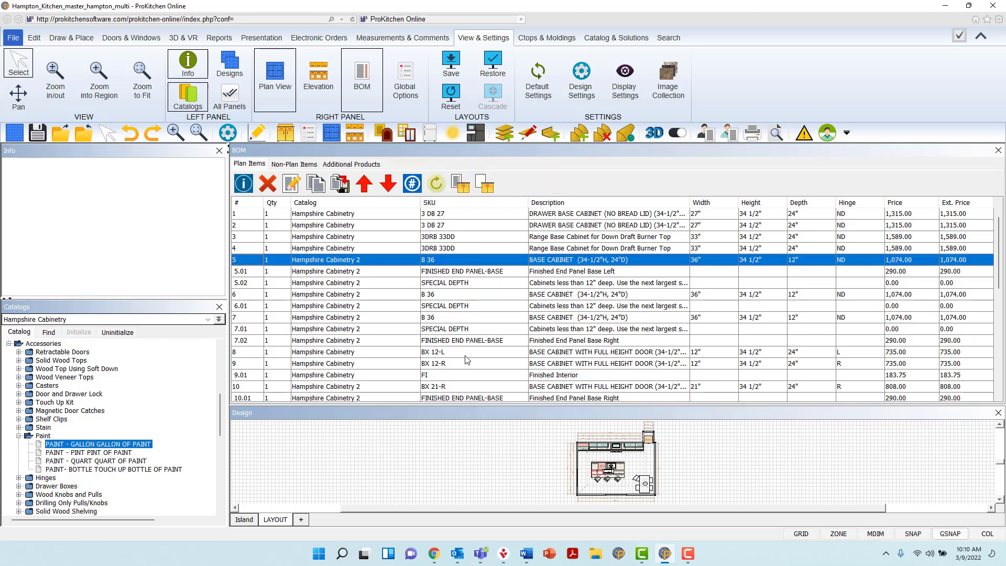
{"action": "right_click", "coordinate": [479, 204]}
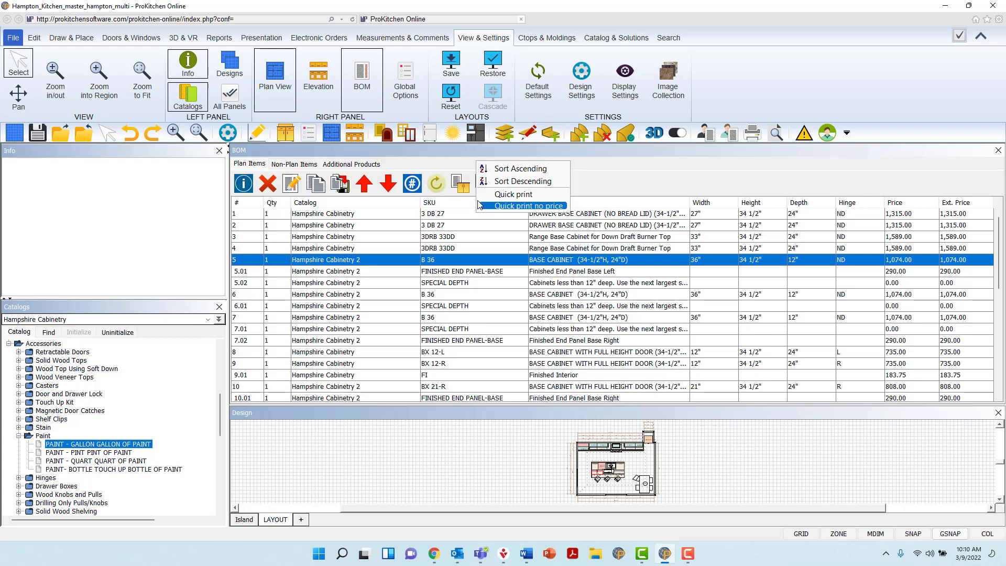
{"action": "left_click", "coordinate": [511, 181]}
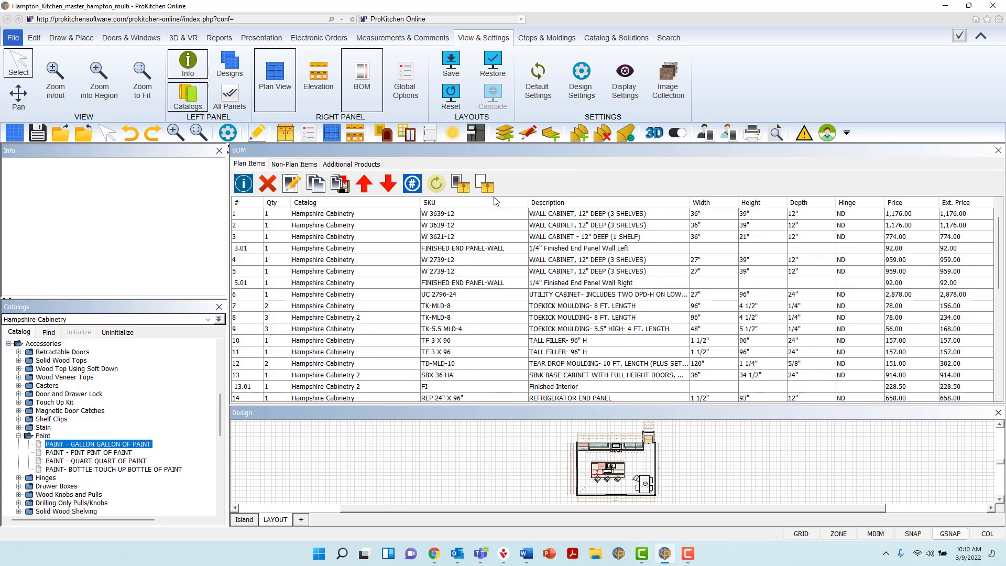
Quick print the plan items without prices to the PDF file JasperReports - ProductReport.pdf.
{"action": "right_click", "coordinate": [551, 204]}
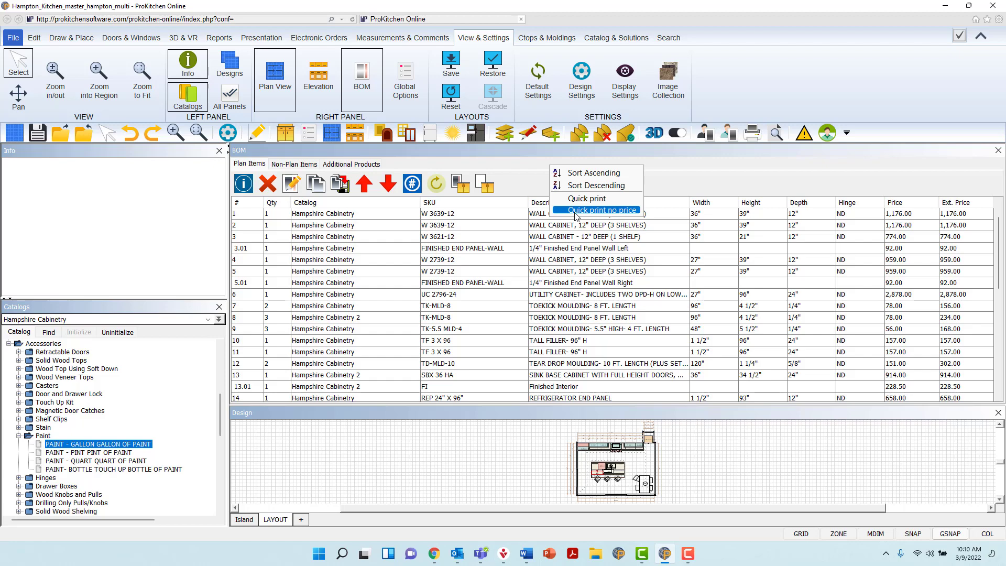
{"action": "left_click", "coordinate": [571, 210]}
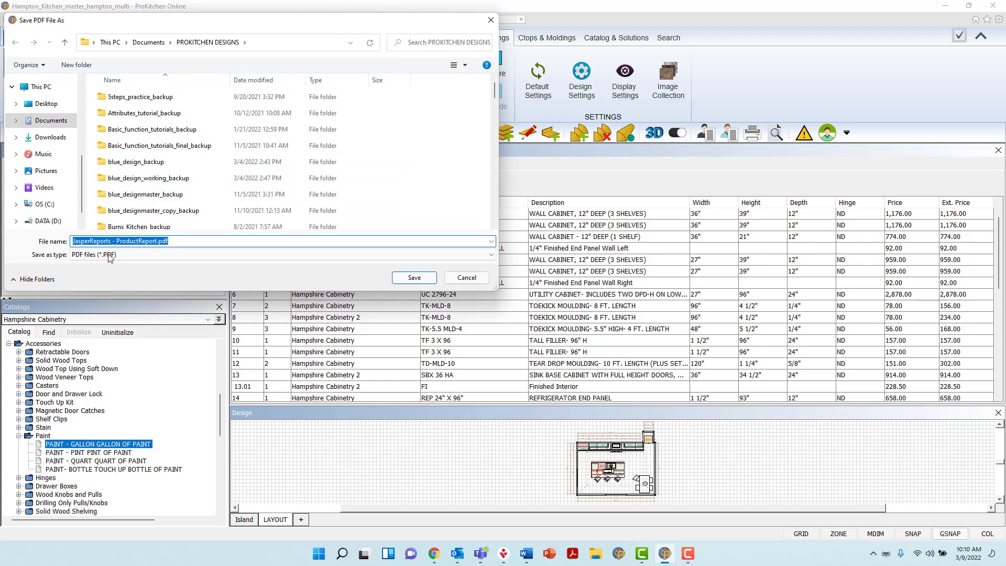
{"action": "key", "text": "Return"}
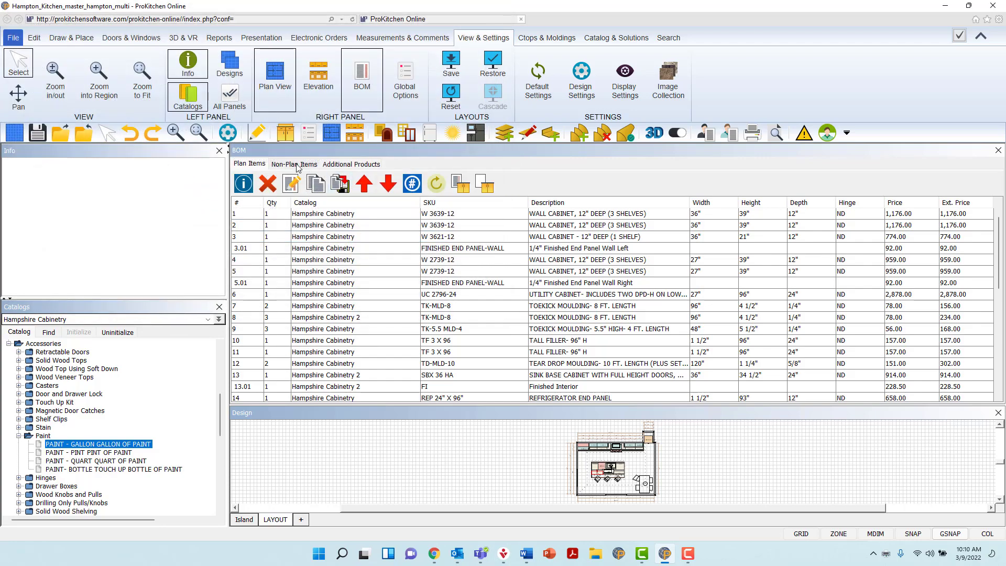
Examine the modification attributes of wall cabinet W 3621-12 through its finished end panel line, and close them.
{"action": "right_click", "coordinate": [308, 215]}
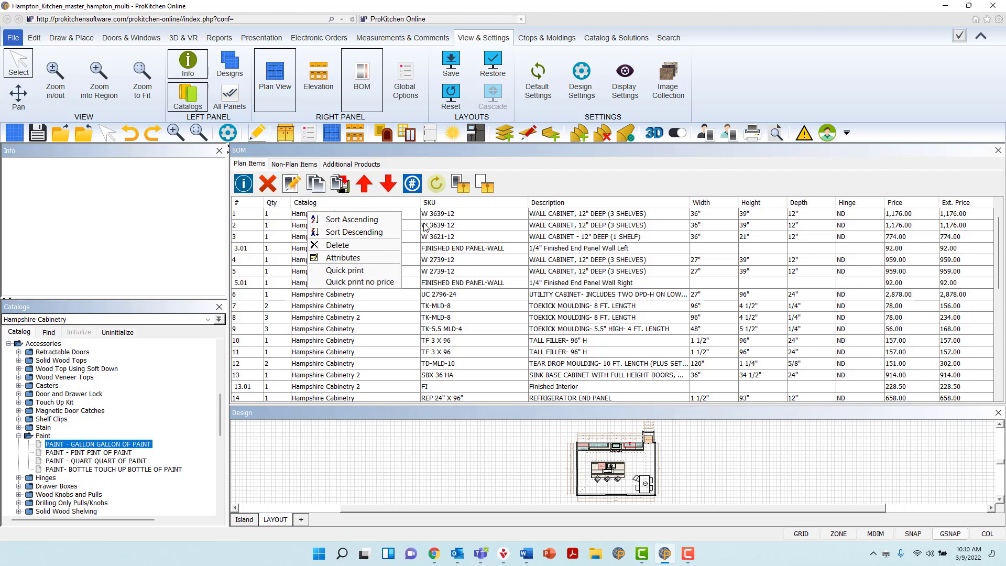
{"action": "key", "text": "Escape"}
{"action": "right_click", "coordinate": [465, 248]}
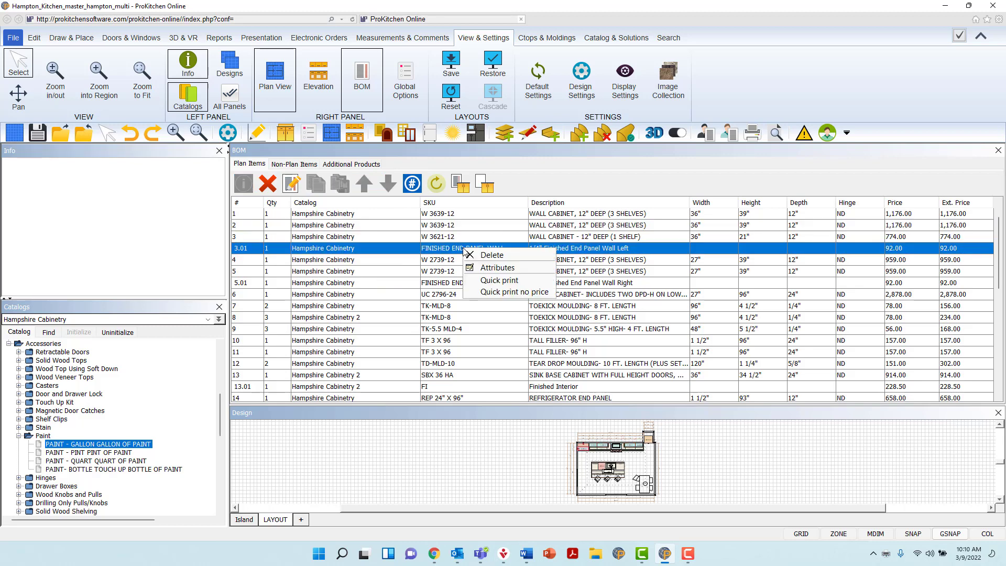
{"action": "left_click", "coordinate": [495, 268]}
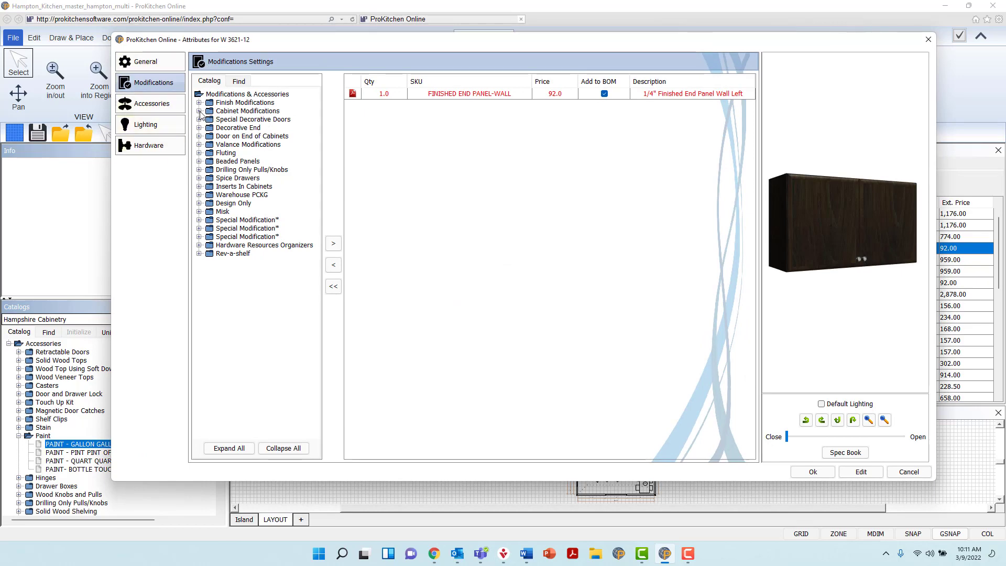
{"action": "left_click", "coordinate": [817, 470]}
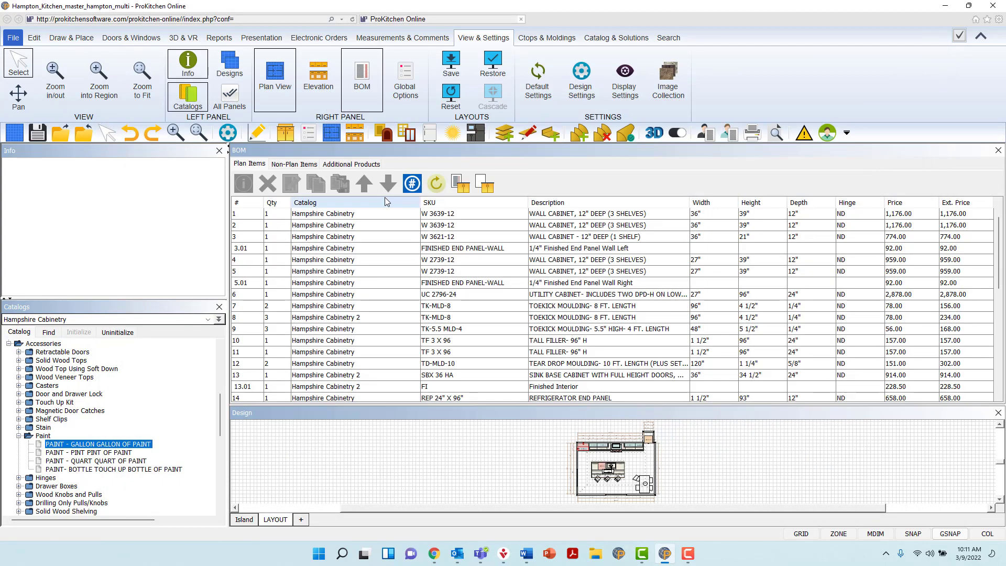
Show the non-plan items and check which commands are available for the solid wood beaded moulding line.
{"action": "left_click", "coordinate": [294, 164]}
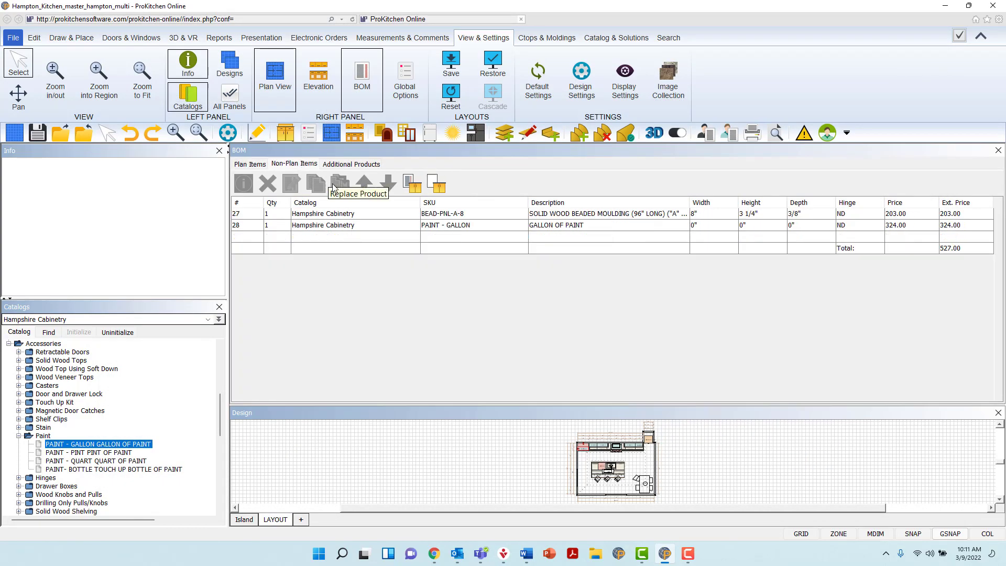
{"action": "right_click", "coordinate": [352, 217]}
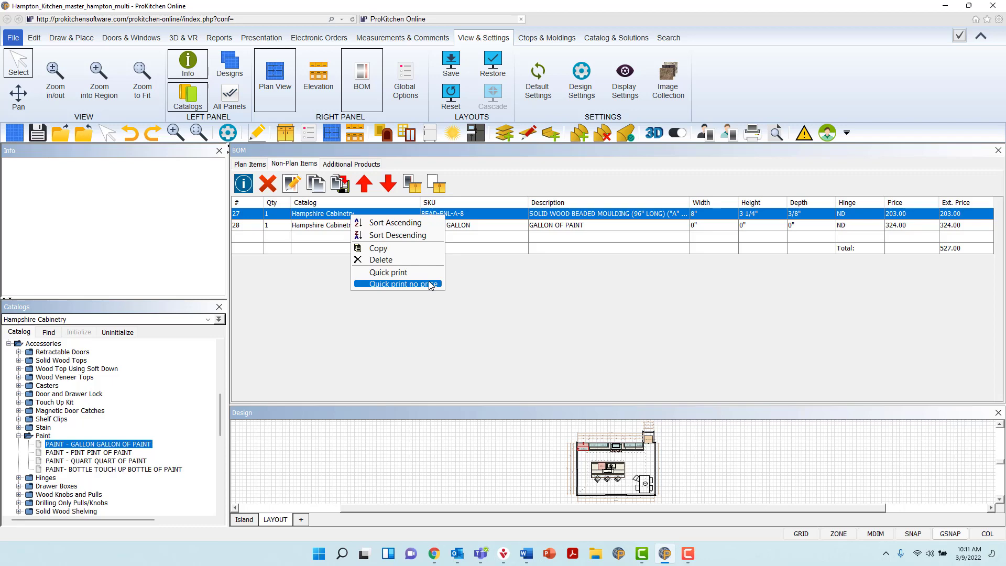
{"action": "left_click", "coordinate": [369, 165]}
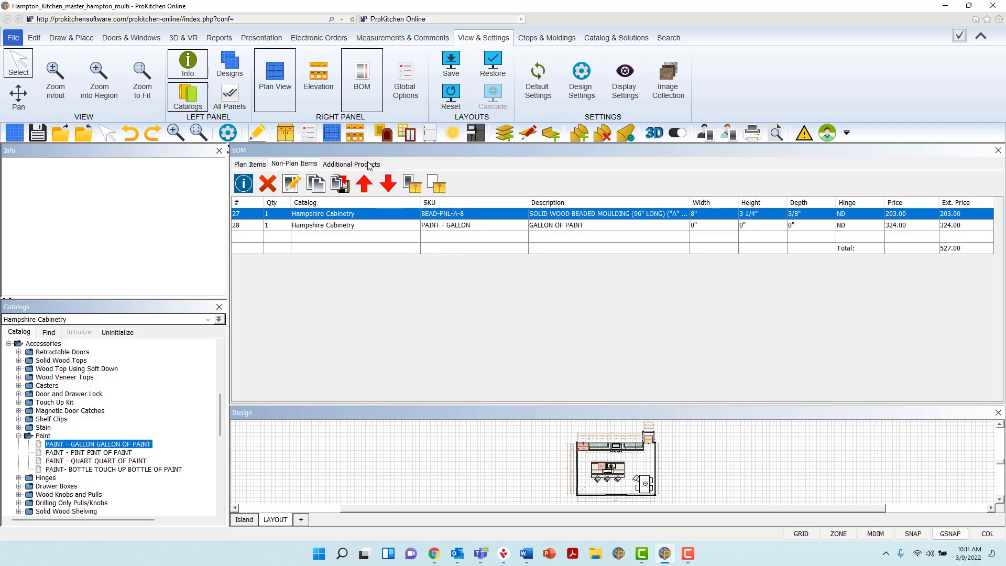
Adjust the quantity of the special hinges factory quote among the additional products.
{"action": "left_click", "coordinate": [369, 165]}
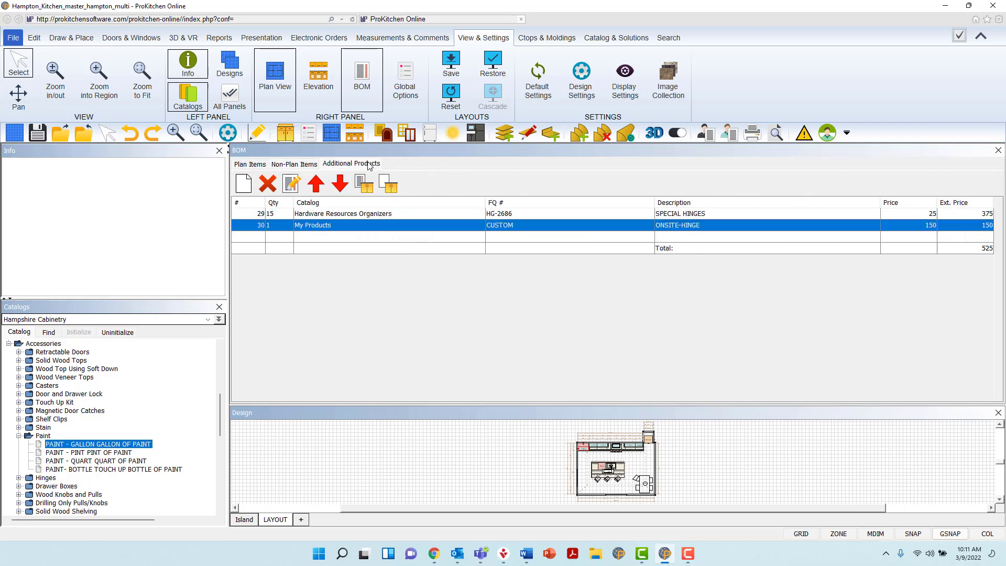
{"action": "right_click", "coordinate": [378, 213]}
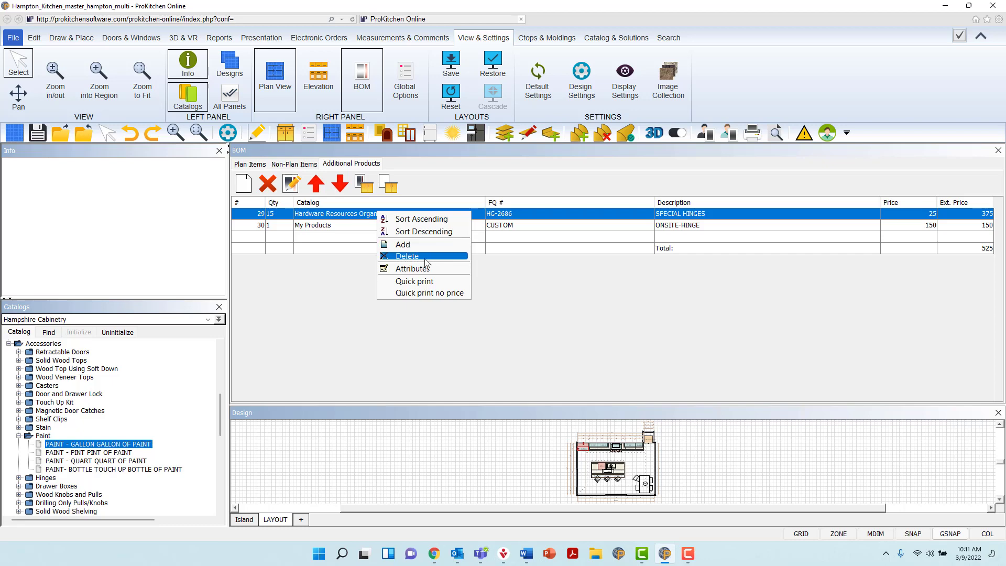
{"action": "left_click", "coordinate": [454, 268]}
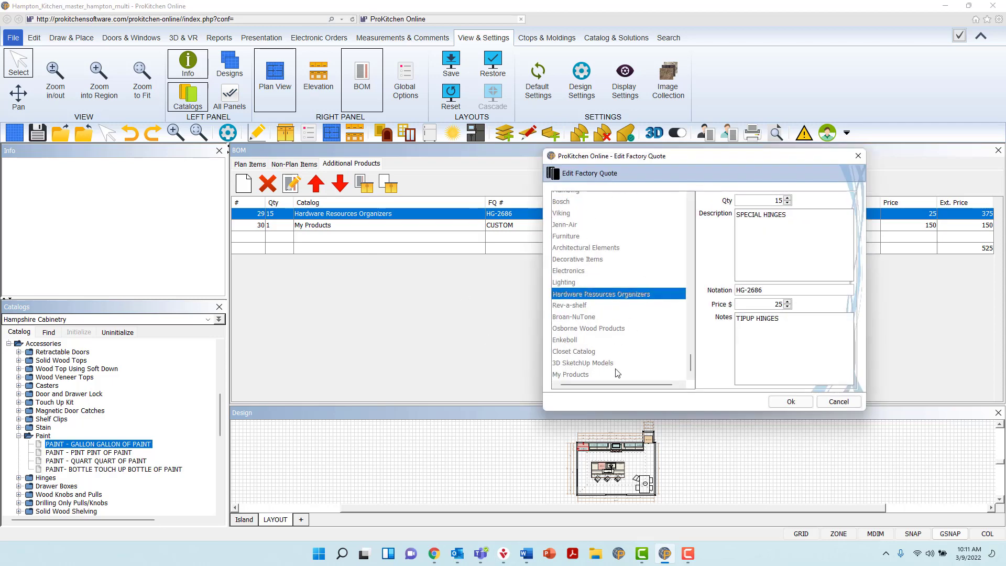
{"action": "left_click", "coordinate": [787, 202]}
{"action": "left_click", "coordinate": [787, 203]}
{"action": "left_click", "coordinate": [790, 402]}
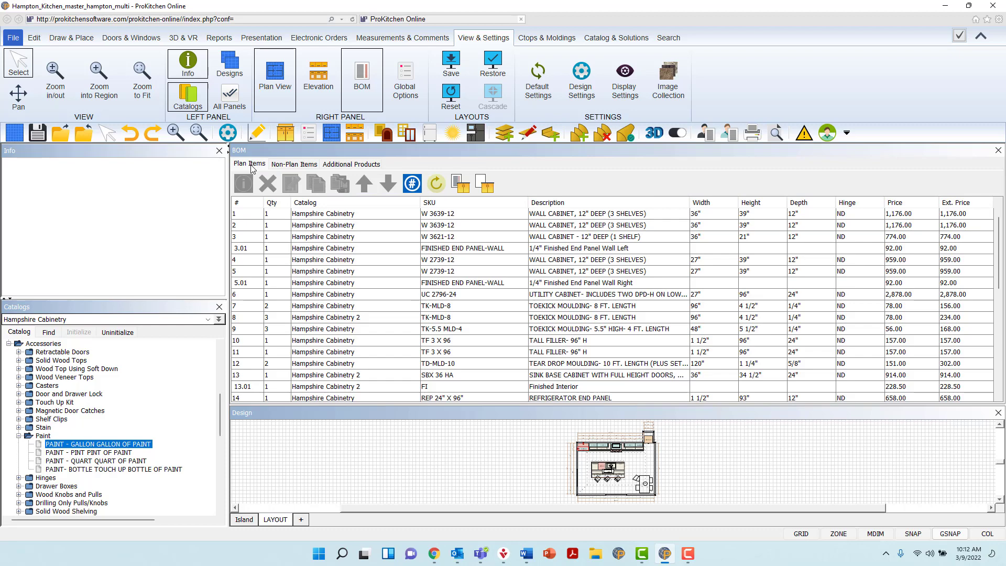
Add another W 3639-12 wall cabinet to the kitchen's right-hand wall from its product information, and delete the placed cabinet.
{"action": "left_click", "coordinate": [289, 166]}
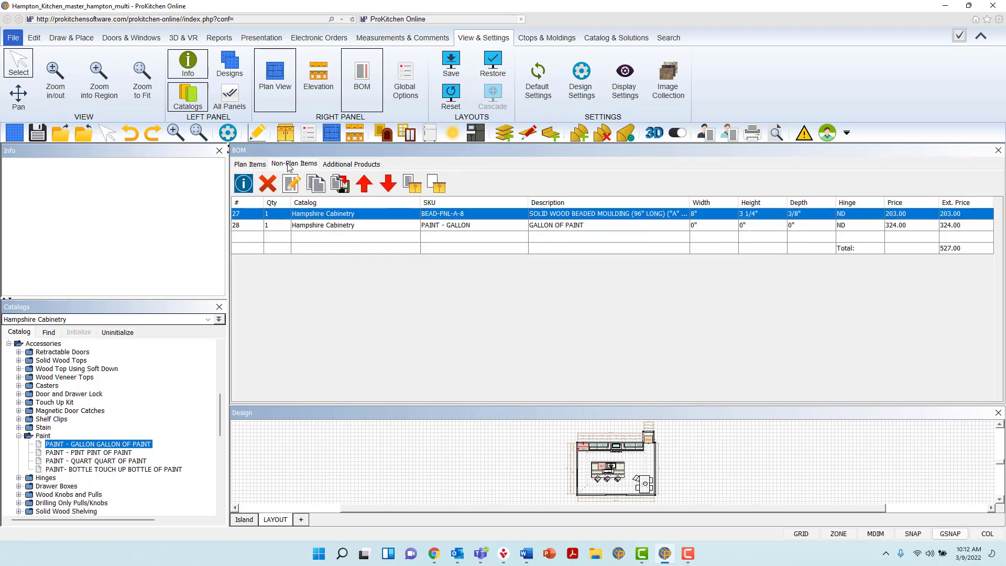
{"action": "left_click", "coordinate": [258, 167]}
{"action": "left_click", "coordinate": [339, 216]}
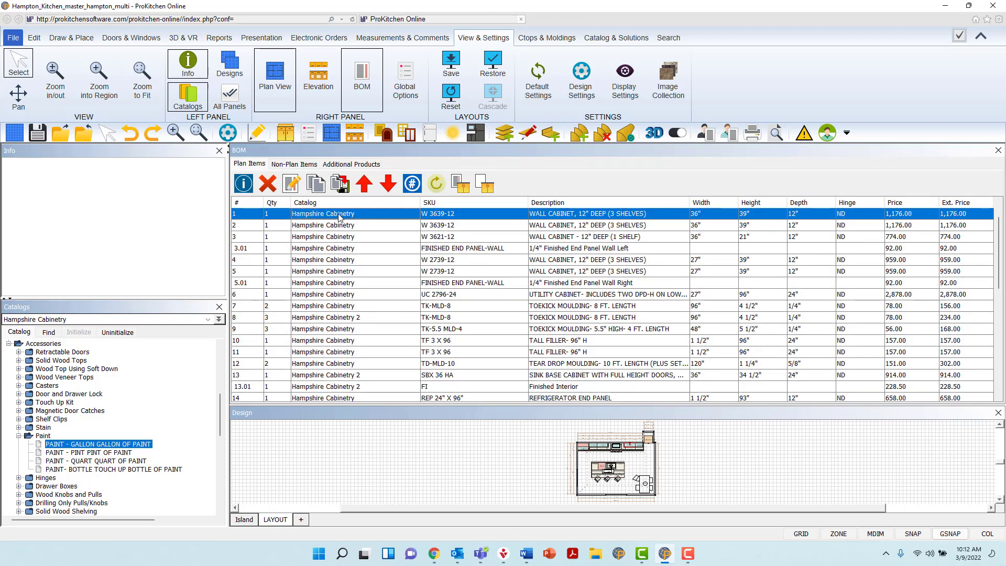
{"action": "left_click", "coordinate": [244, 183]}
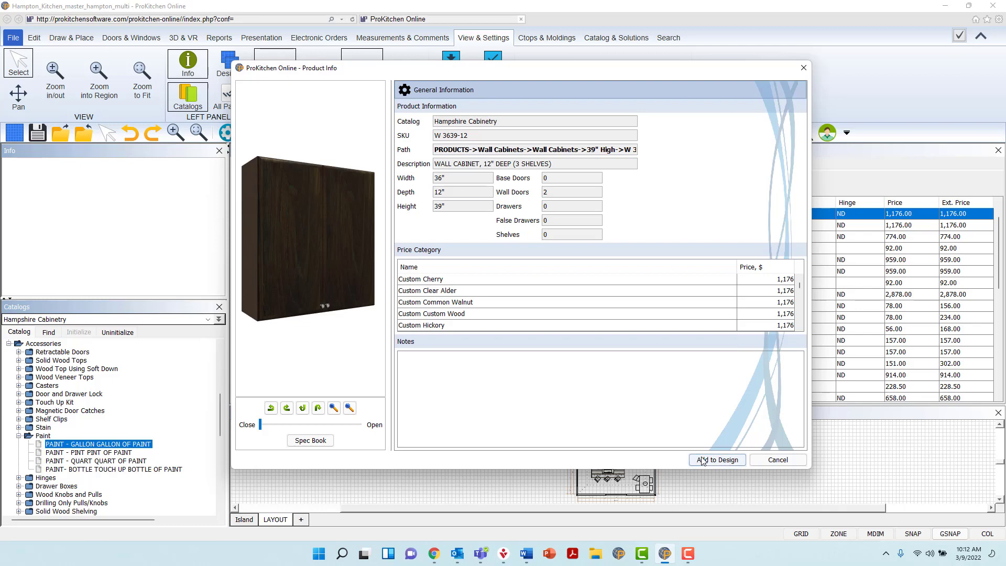
{"action": "left_click", "coordinate": [731, 460]}
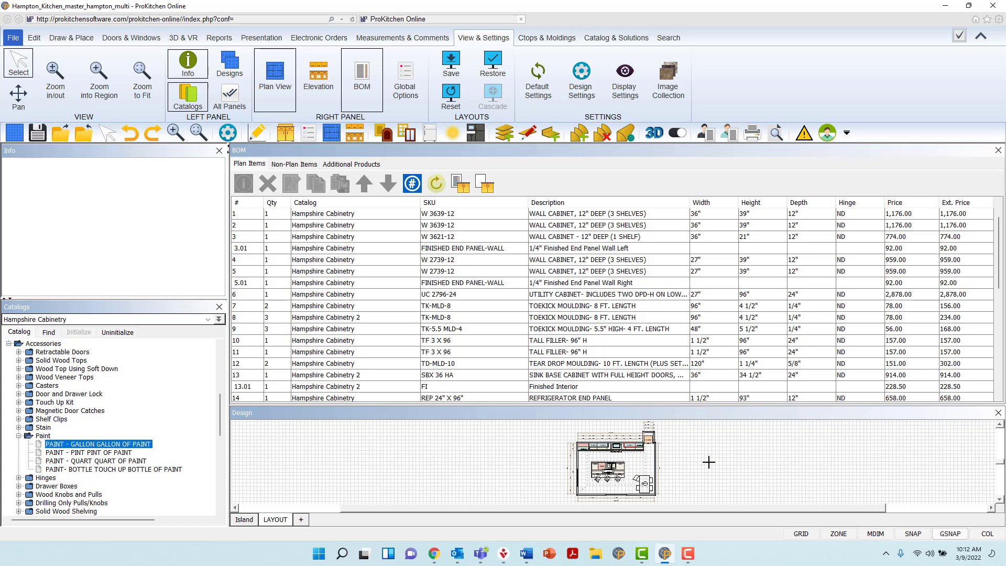
{"action": "scroll", "coordinate": [648, 461], "scroll_direction": "up", "scroll_amount": 3}
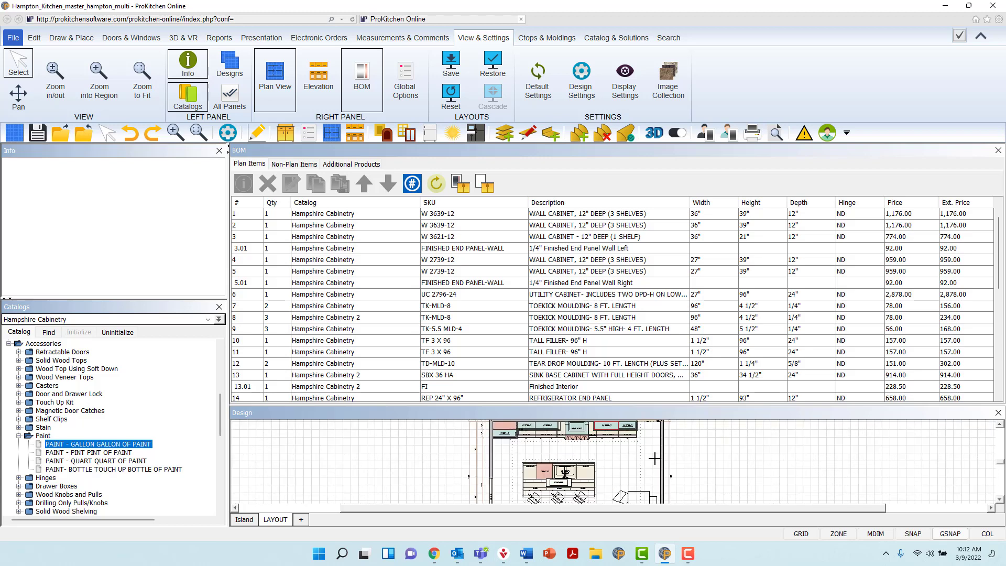
{"action": "left_click", "coordinate": [655, 459]}
{"action": "left_click_drag", "start_coordinate": [654, 459], "coordinate": [656, 444]}
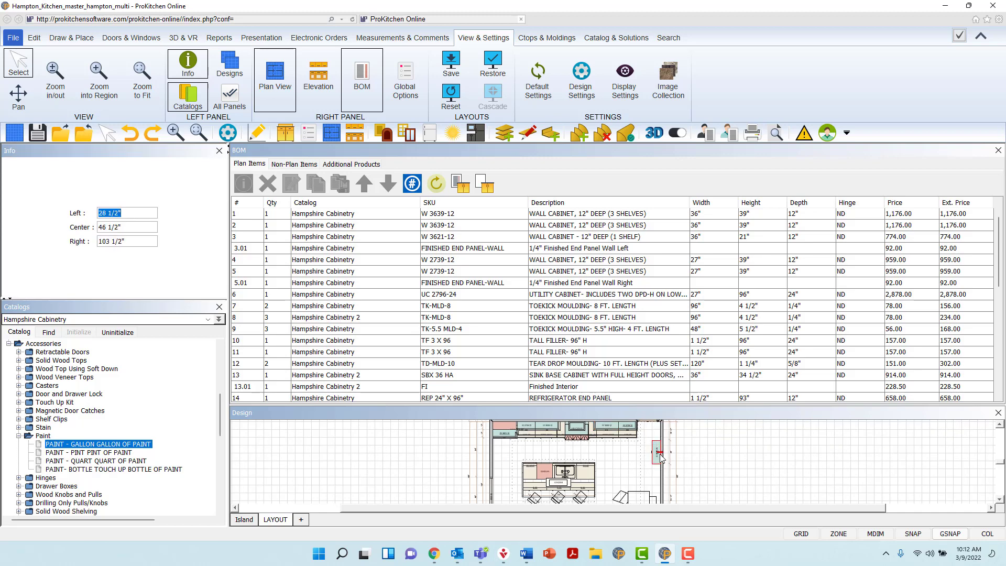
{"action": "key", "text": "Delete"}
Delete the first W 3639-12 wall cabinet line from the plan items and undo the deletion.
{"action": "left_click", "coordinate": [309, 213]}
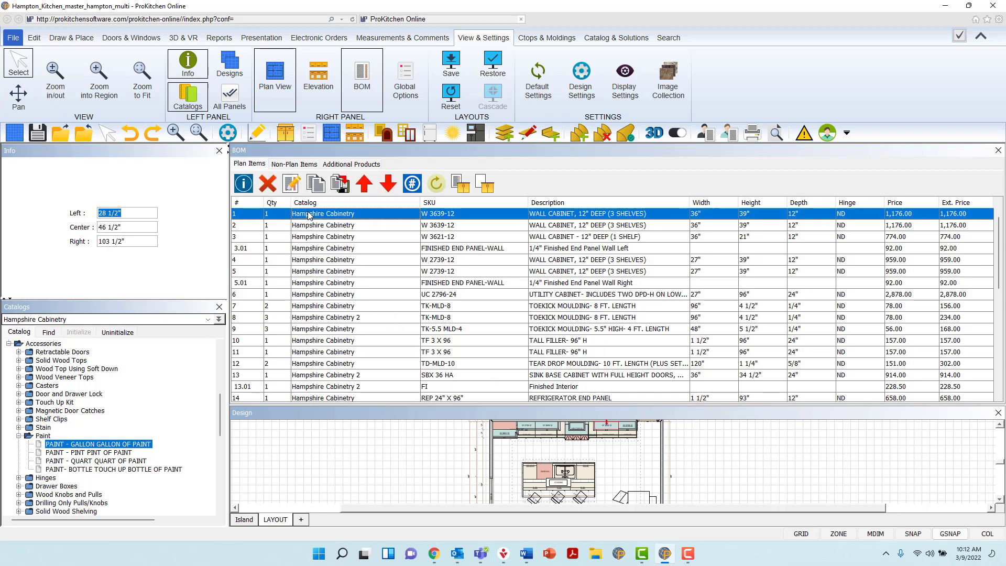
{"action": "left_click", "coordinate": [277, 188]}
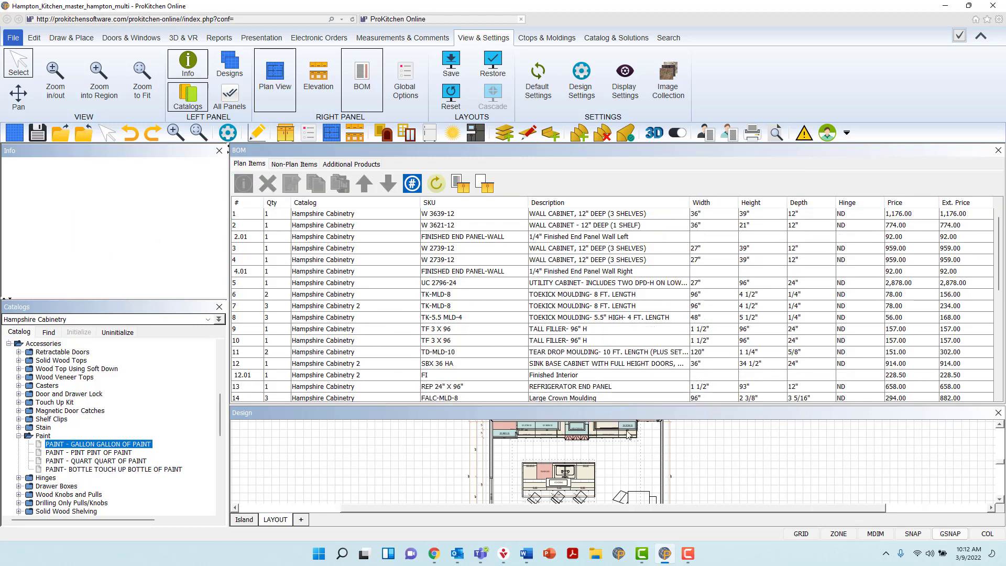
{"action": "key", "text": "ctrl+z"}
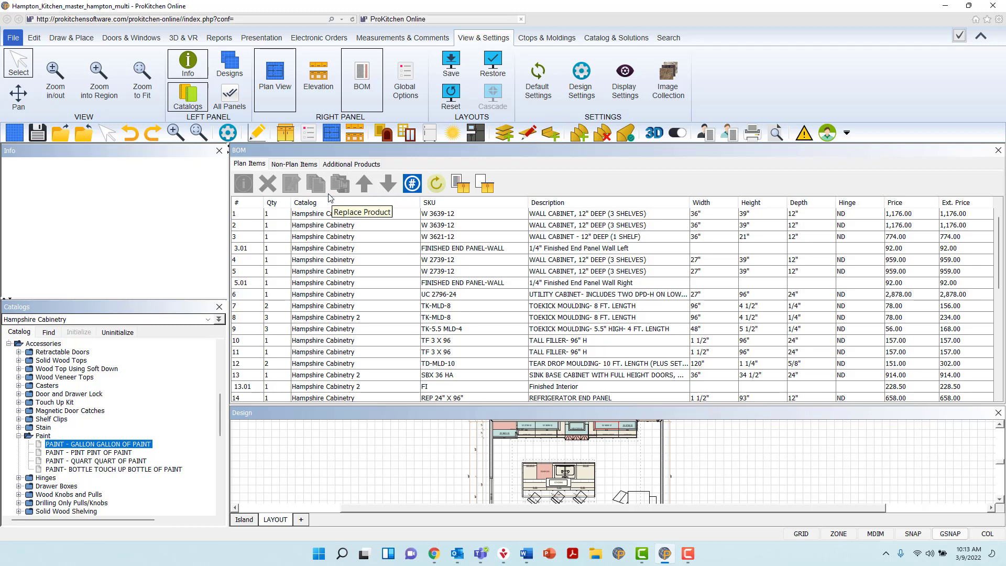
Examine the general attributes of the first W 3639-12 wall cabinet line and close them without changes.
{"action": "left_click", "coordinate": [309, 215]}
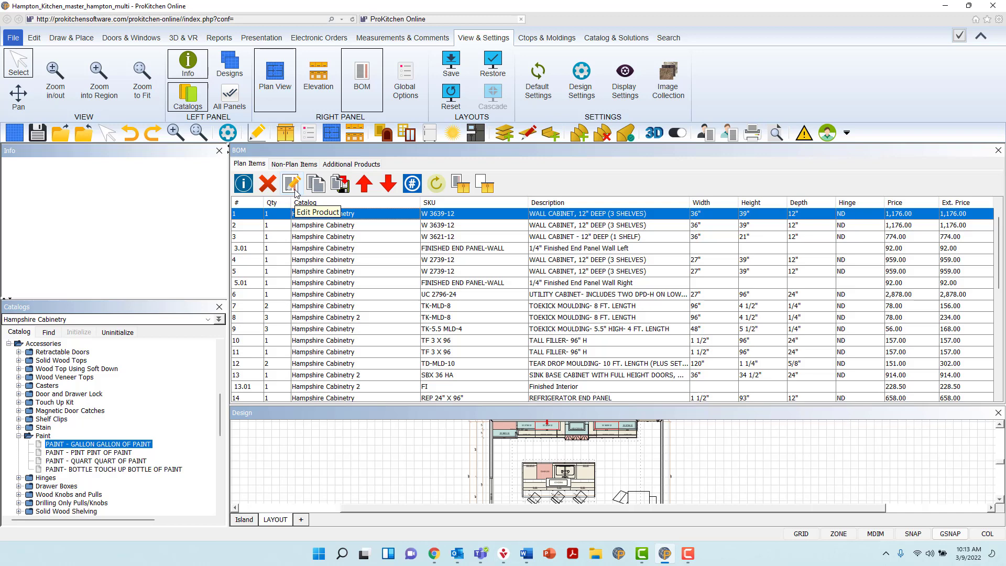
{"action": "left_click", "coordinate": [295, 191]}
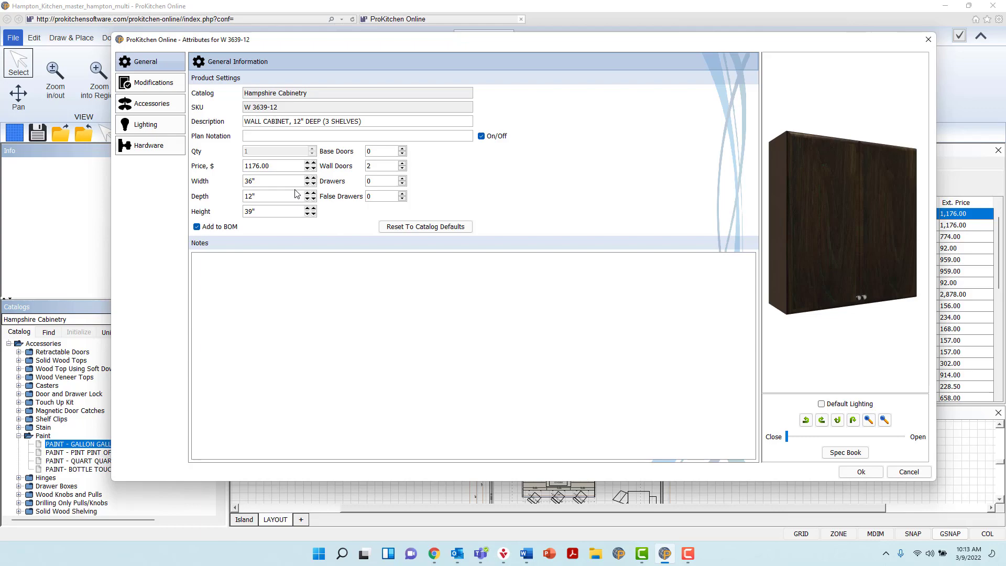
{"action": "left_click", "coordinate": [909, 472]}
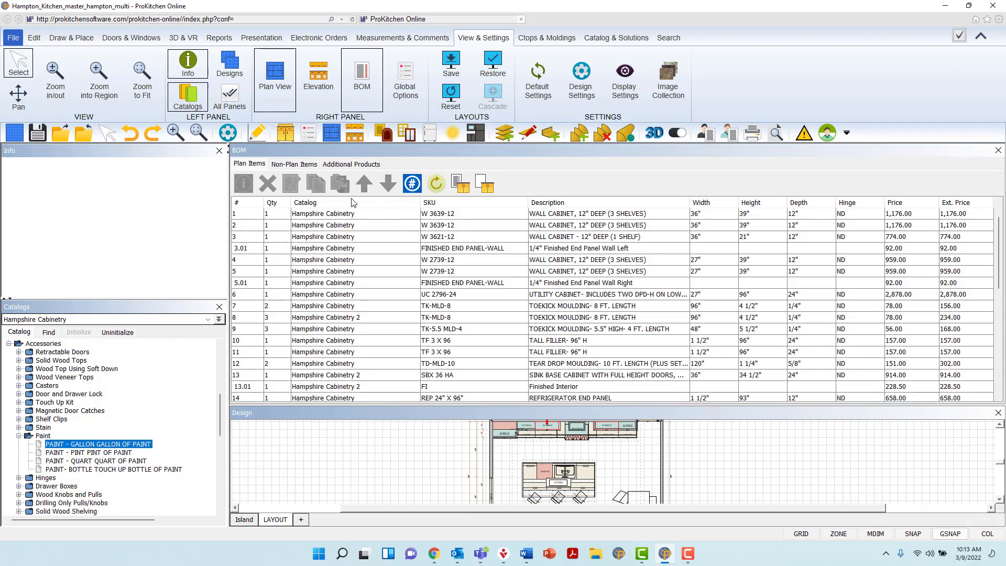
Set the quantity of the solid wood beaded moulding in the non-plan items to 5 and duplicate its line.
{"action": "left_click", "coordinate": [286, 164]}
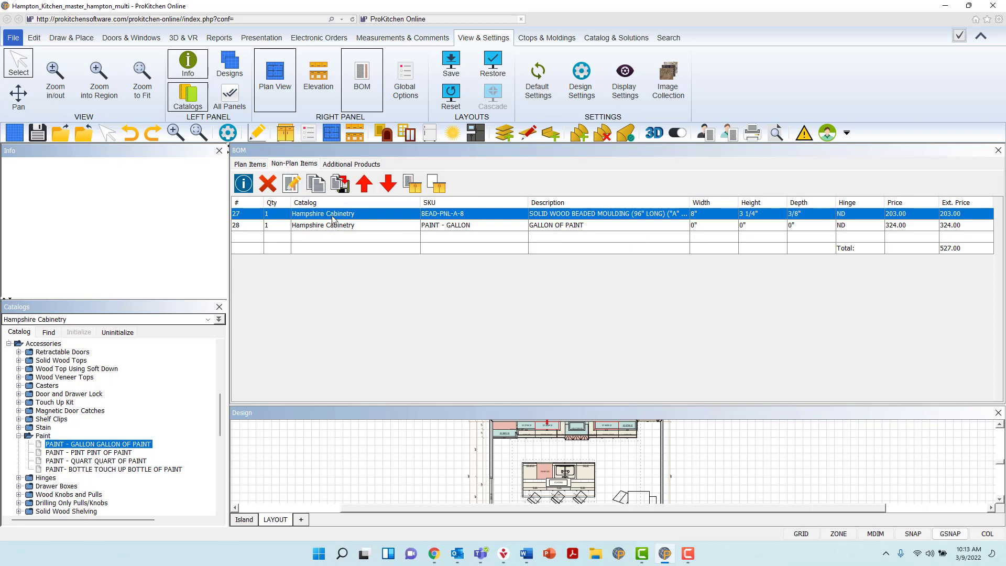
{"action": "left_click", "coordinate": [291, 183]}
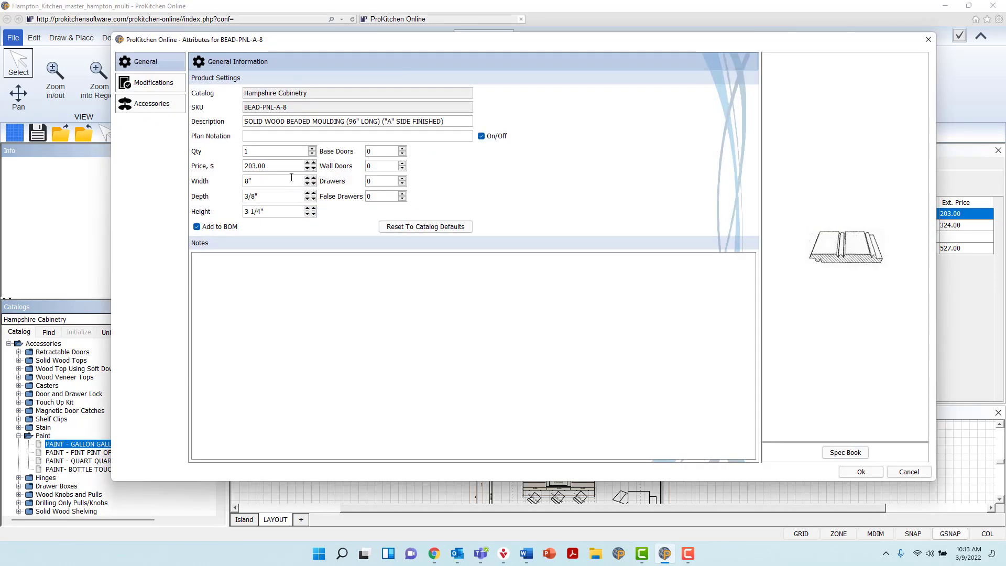
{"action": "double_click", "coordinate": [272, 155]}
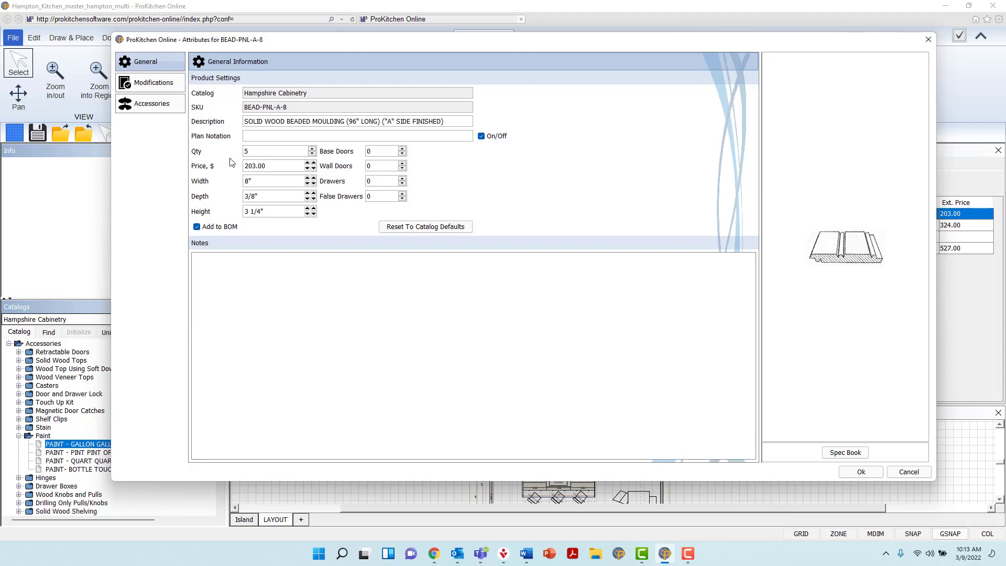
{"action": "left_click", "coordinate": [861, 471]}
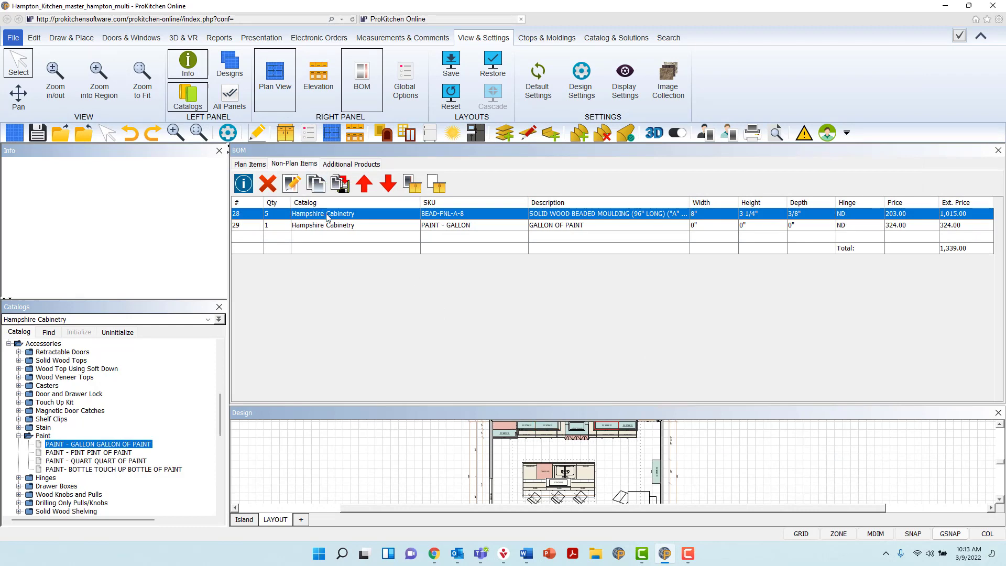
{"action": "left_click", "coordinate": [318, 183]}
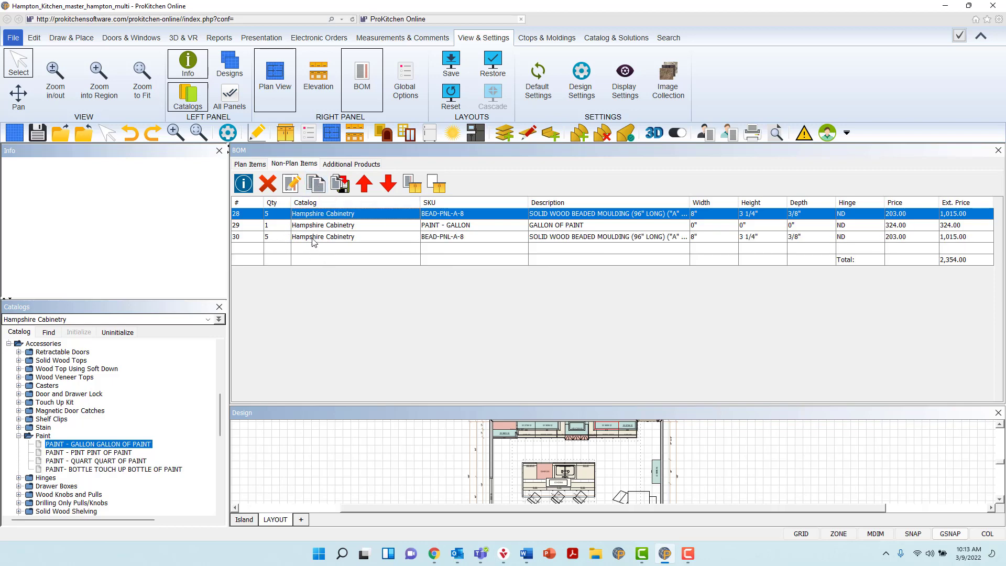
Replace the first plan item, wall cabinet W 3639-12, with W 2748-12 from the 48" high wall cabinets.
{"action": "left_click", "coordinate": [262, 168]}
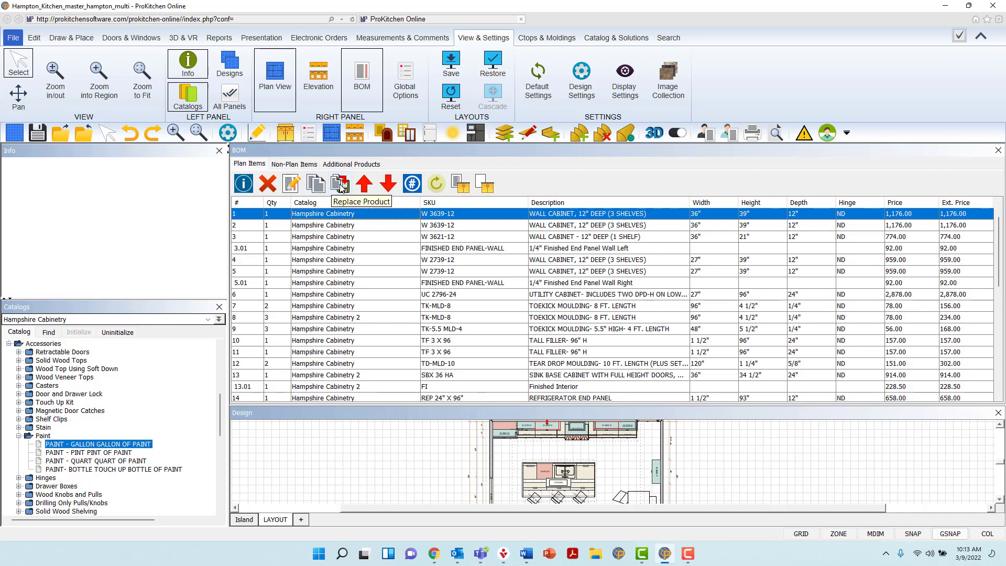
{"action": "left_click", "coordinate": [339, 184]}
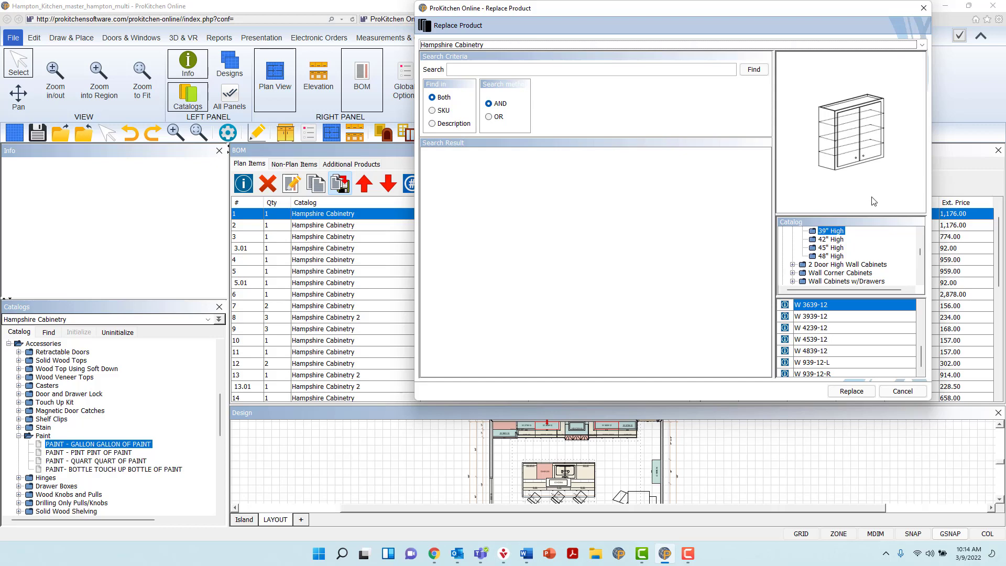
{"action": "scroll", "coordinate": [860, 266], "scroll_direction": "up", "scroll_amount": 4}
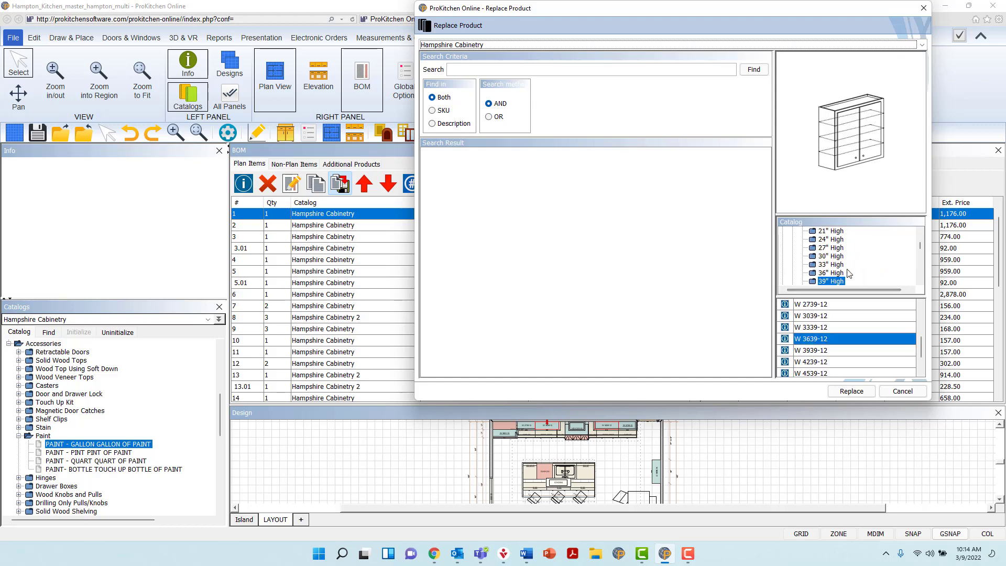
{"action": "scroll", "coordinate": [849, 272], "scroll_direction": "down", "scroll_amount": 4}
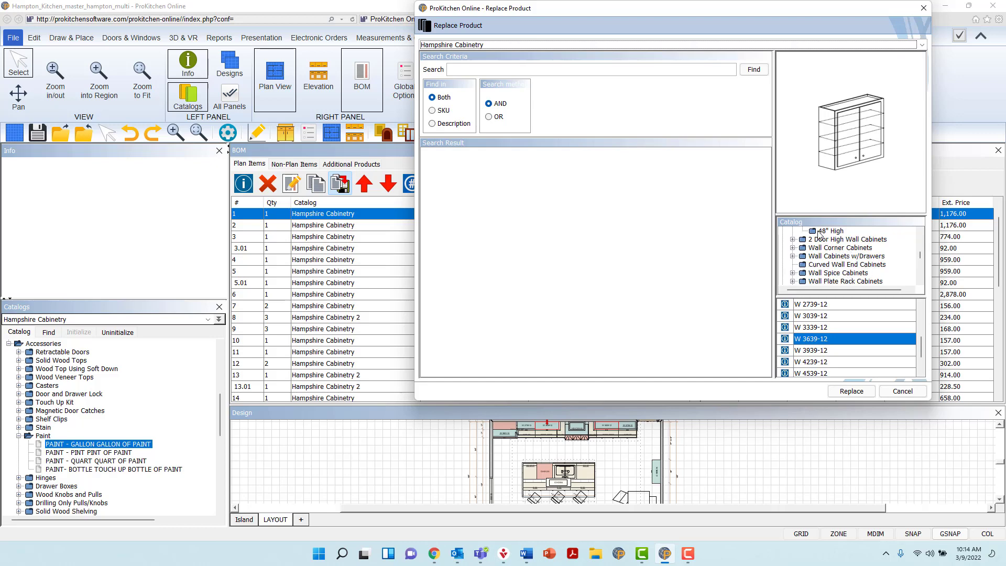
{"action": "left_click", "coordinate": [822, 232]}
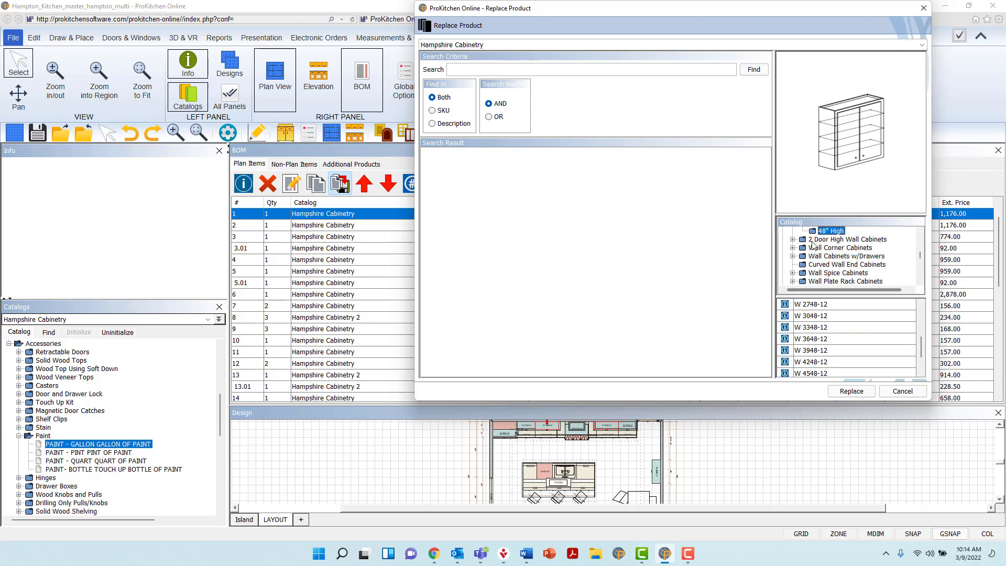
{"action": "left_click", "coordinate": [821, 306]}
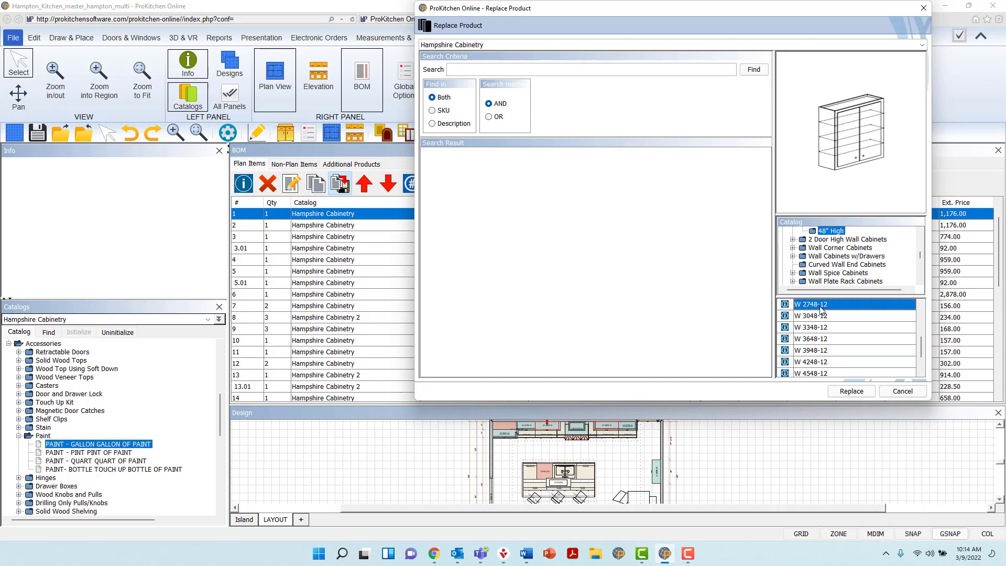
{"action": "left_click", "coordinate": [852, 392]}
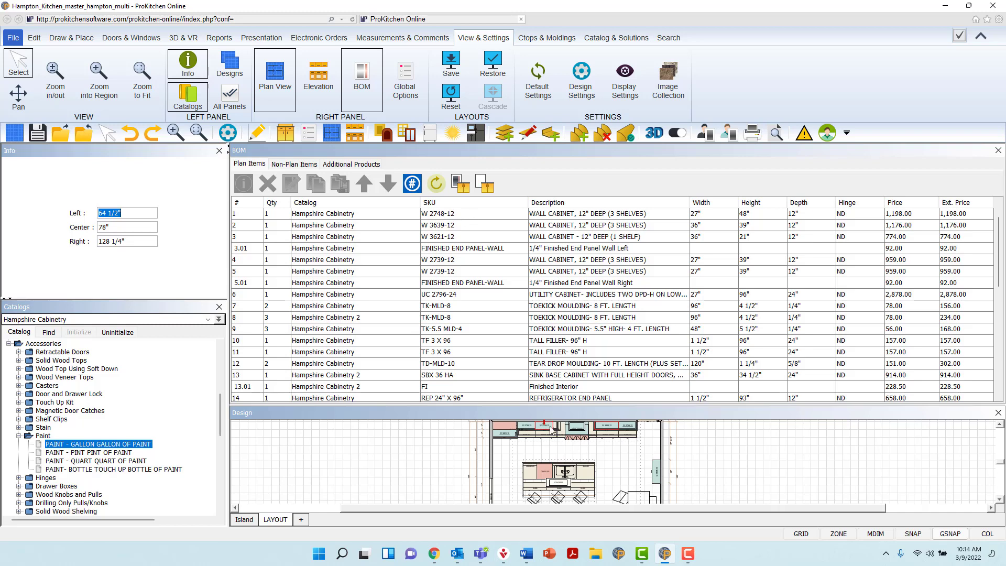
{"action": "scroll", "coordinate": [552, 427], "scroll_direction": "up", "scroll_amount": 5}
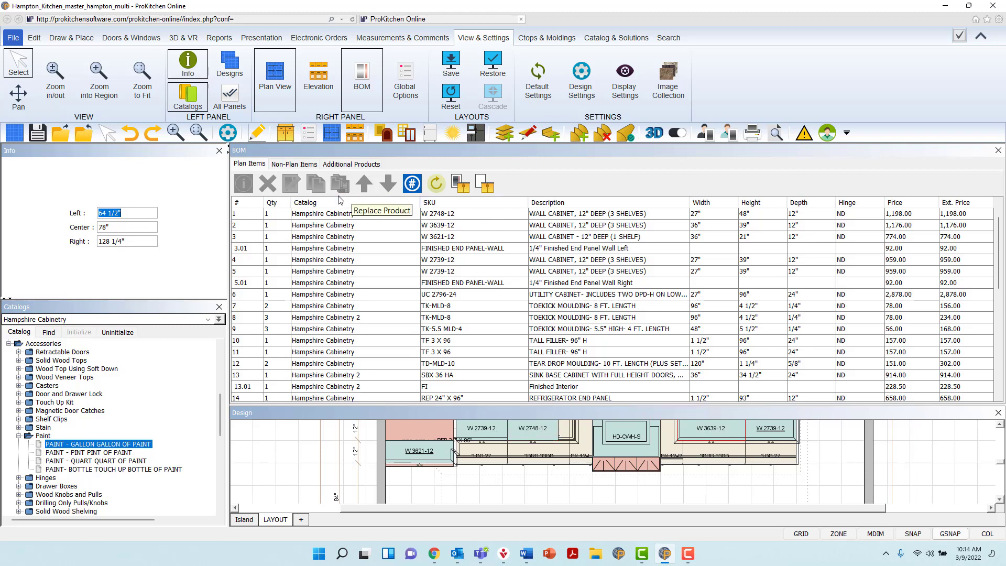
Move the W 2748-12 line down one place in the plan items and back up again.
{"action": "left_click", "coordinate": [340, 215]}
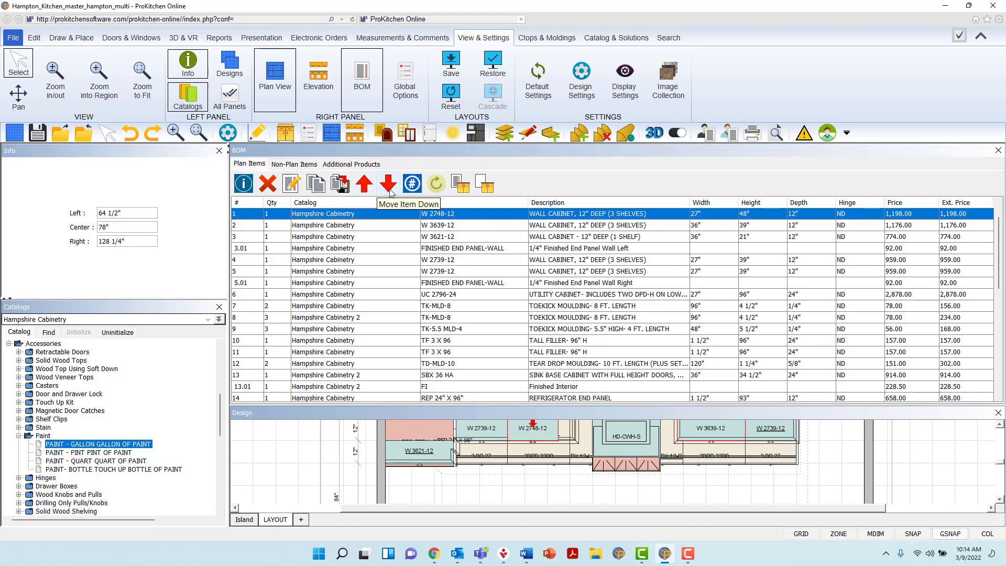
{"action": "left_click", "coordinate": [389, 190]}
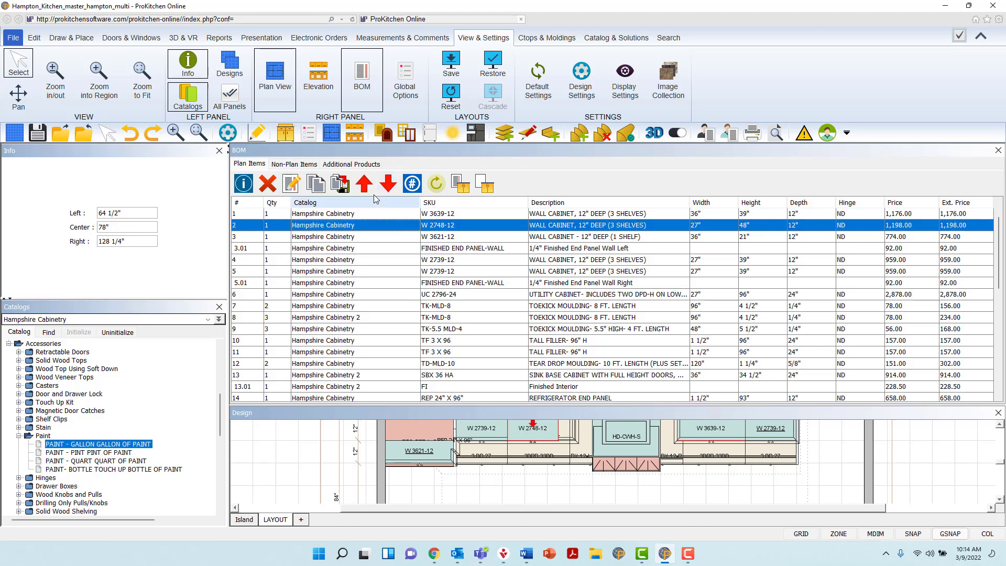
{"action": "left_click", "coordinate": [363, 183]}
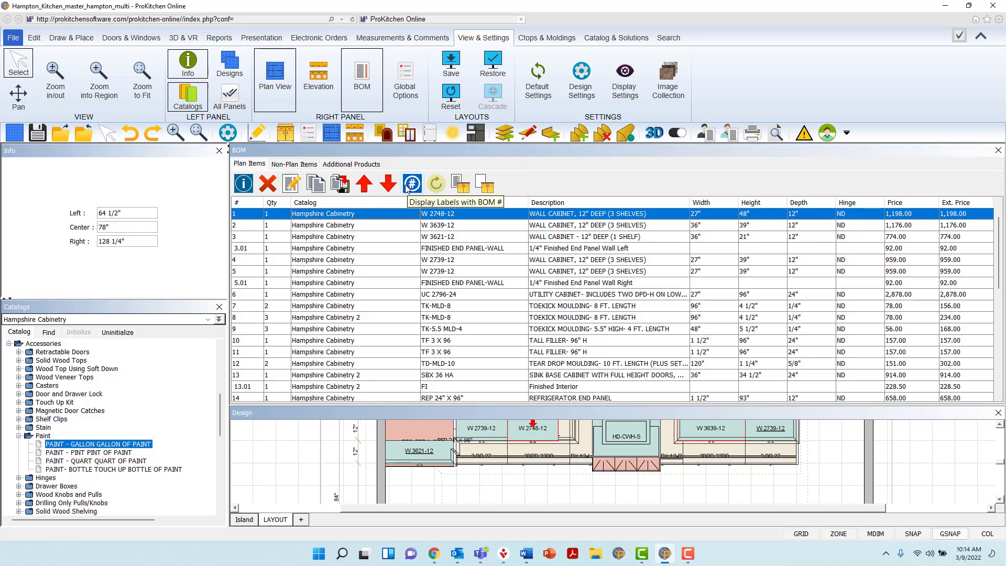
Display the item labels in the design with their BOM numbers and refresh the order of the plan items.
{"action": "left_click", "coordinate": [412, 184]}
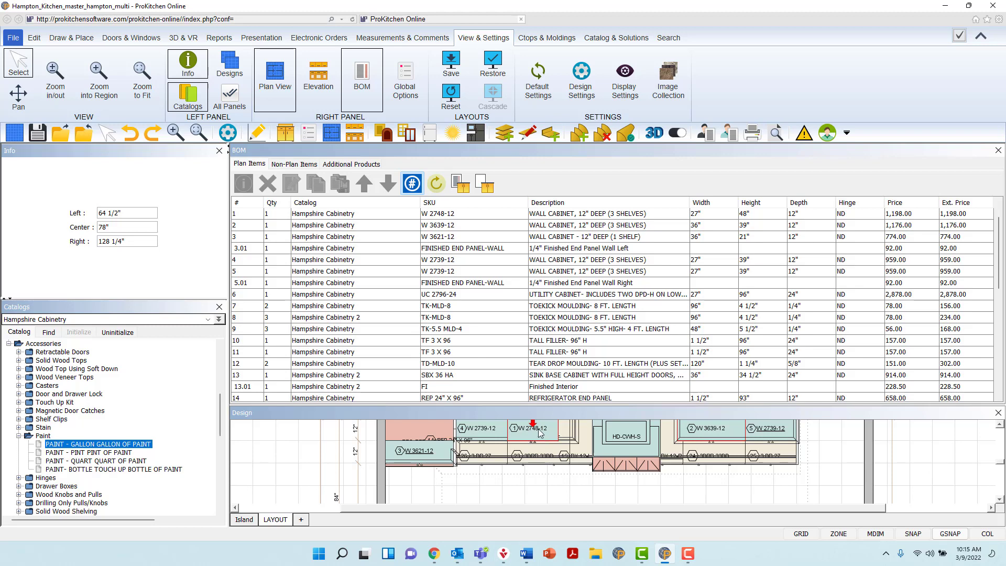
{"action": "left_click", "coordinate": [435, 184]}
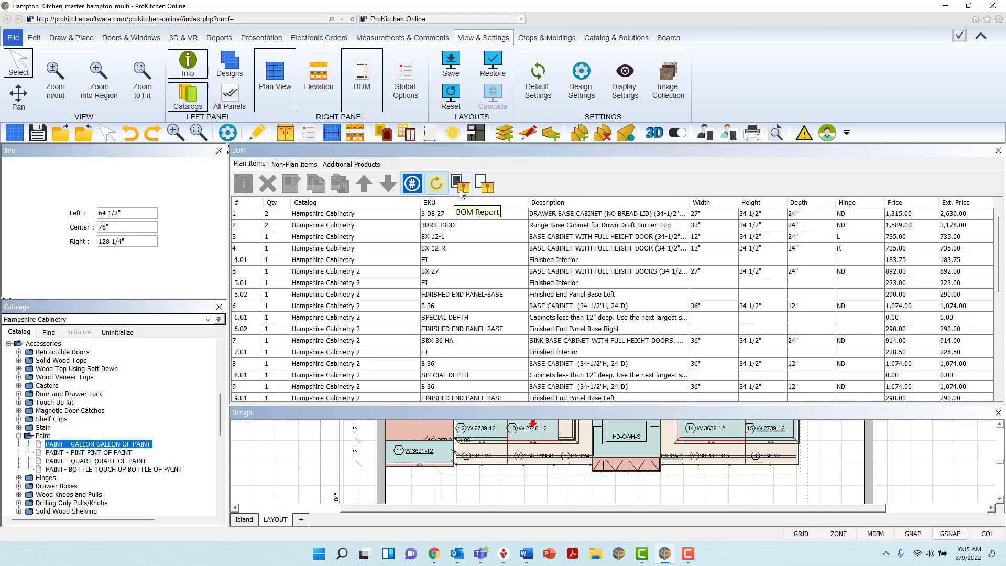
Show the non-plan items and check the report commands available for them.
{"action": "left_click", "coordinate": [315, 166]}
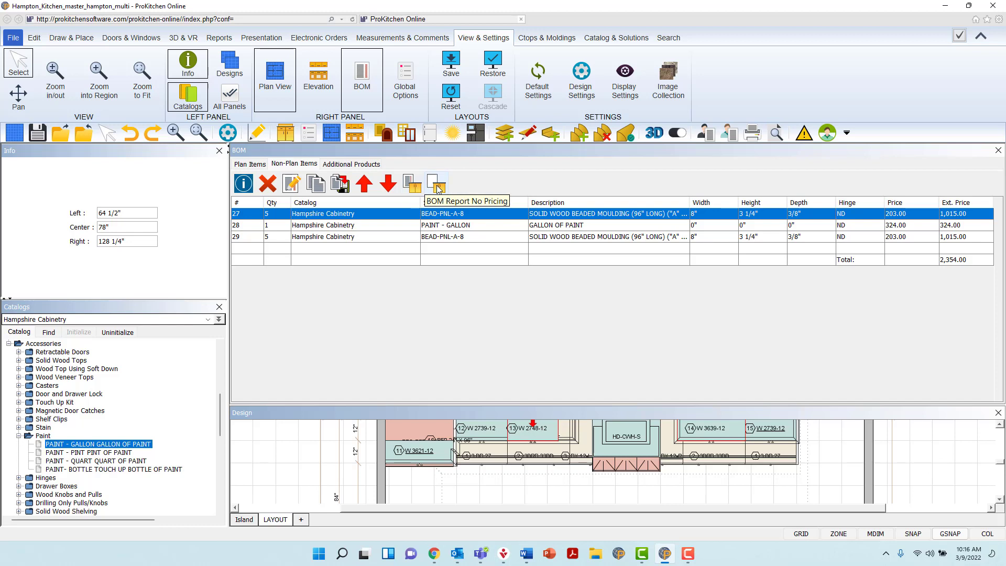
Check the factory quote form for additional products and the quick print options for the plan items.
{"action": "left_click", "coordinate": [355, 165]}
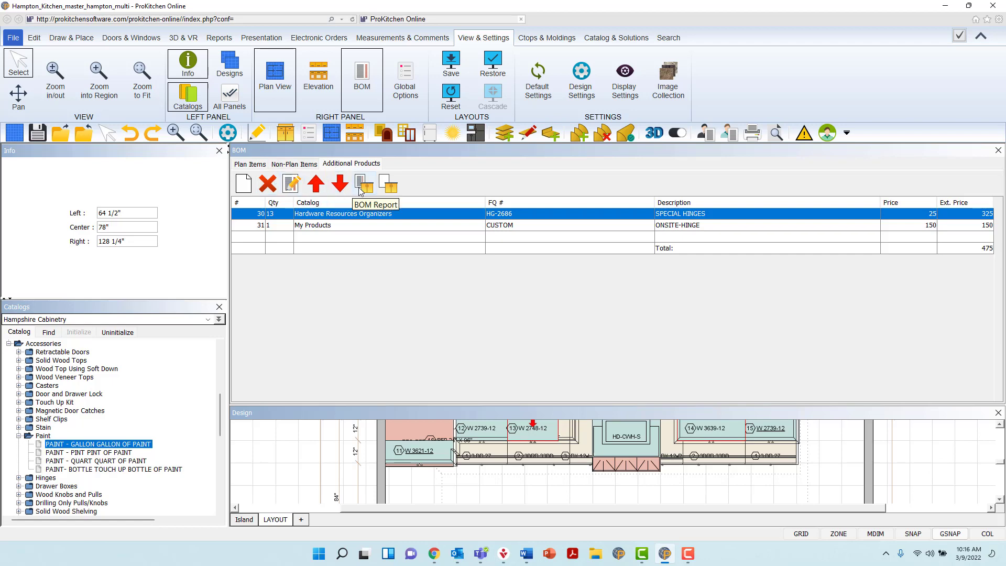
{"action": "left_click", "coordinate": [246, 193]}
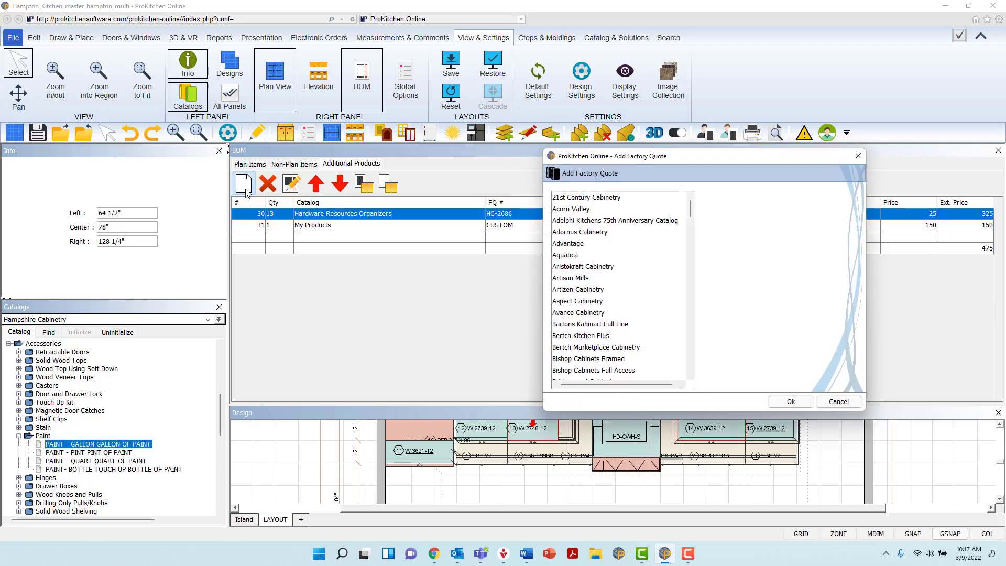
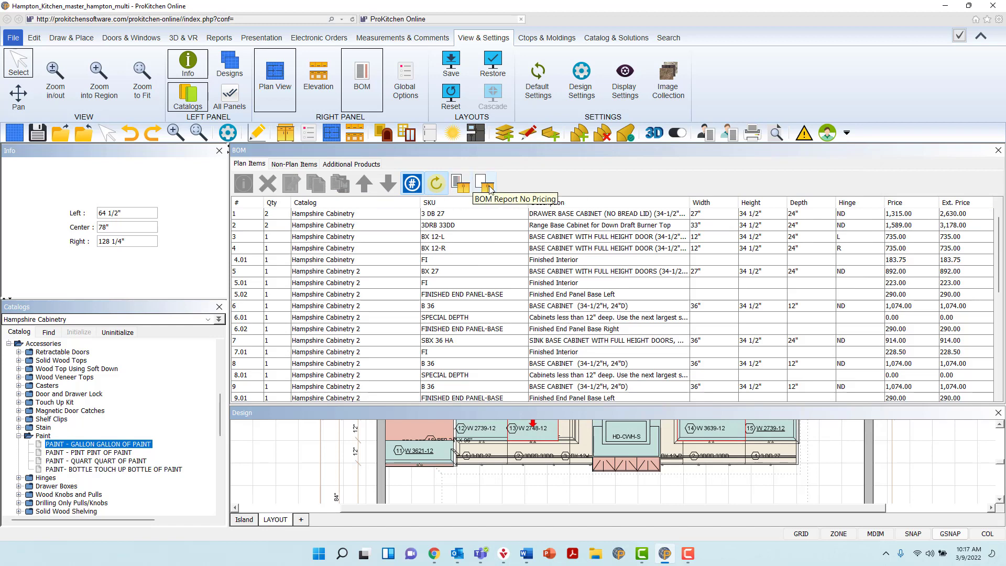
{"action": "right_click", "coordinate": [466, 210]}
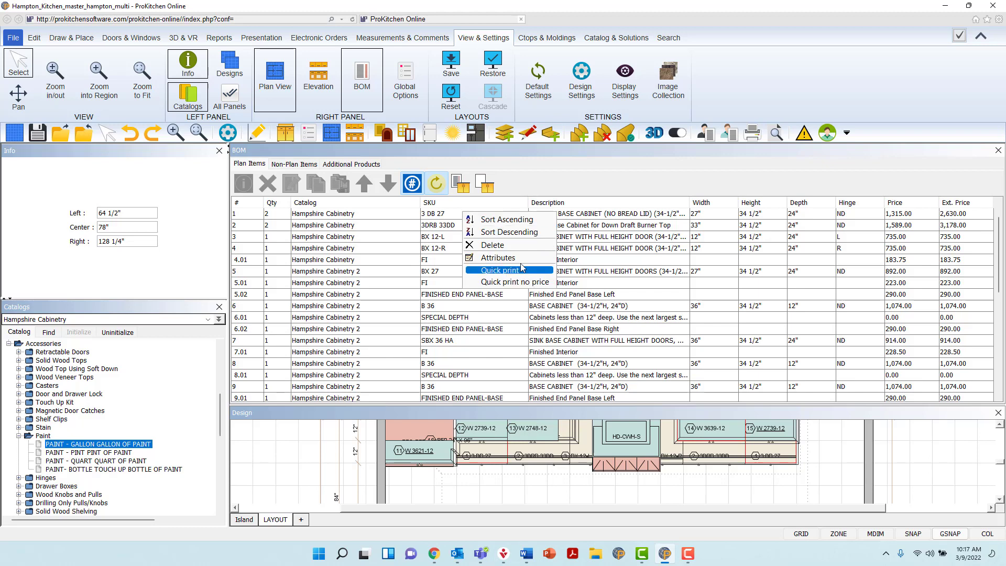
{"action": "left_click", "coordinate": [476, 192]}
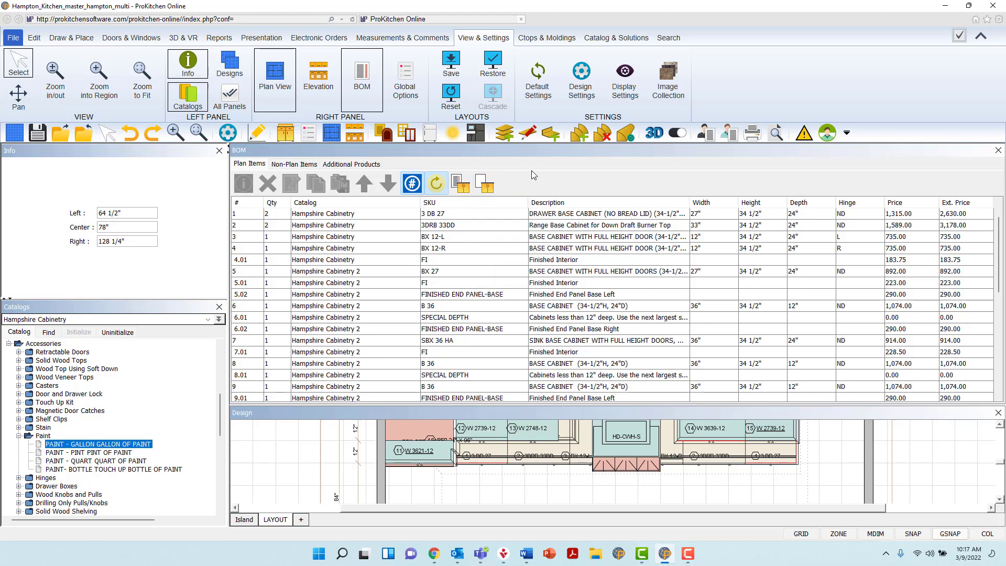
Generate the BOM report with pricing for the plan items and review its first page.
{"action": "left_click", "coordinate": [465, 187]}
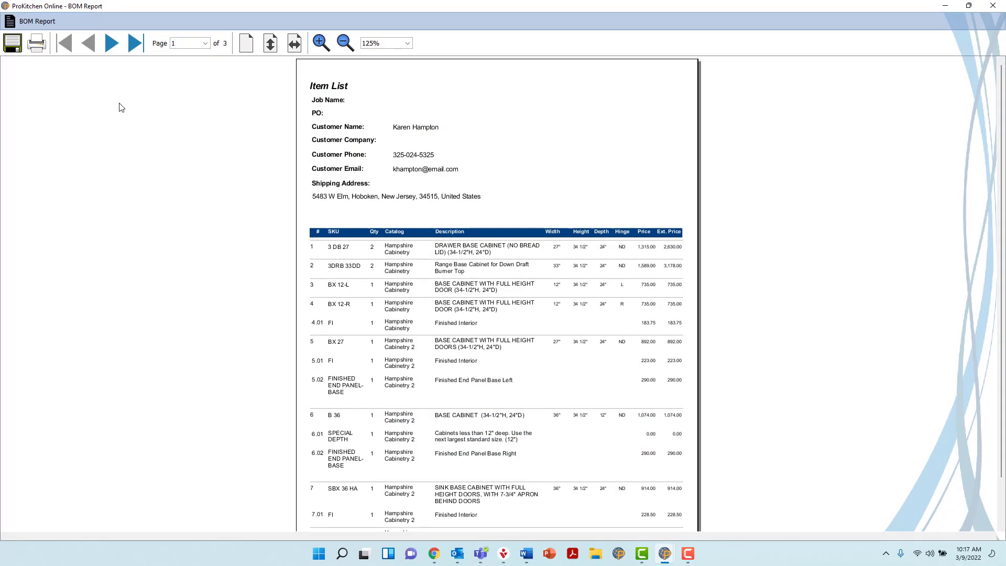
{"action": "scroll", "coordinate": [619, 304], "scroll_direction": "down", "scroll_amount": 1}
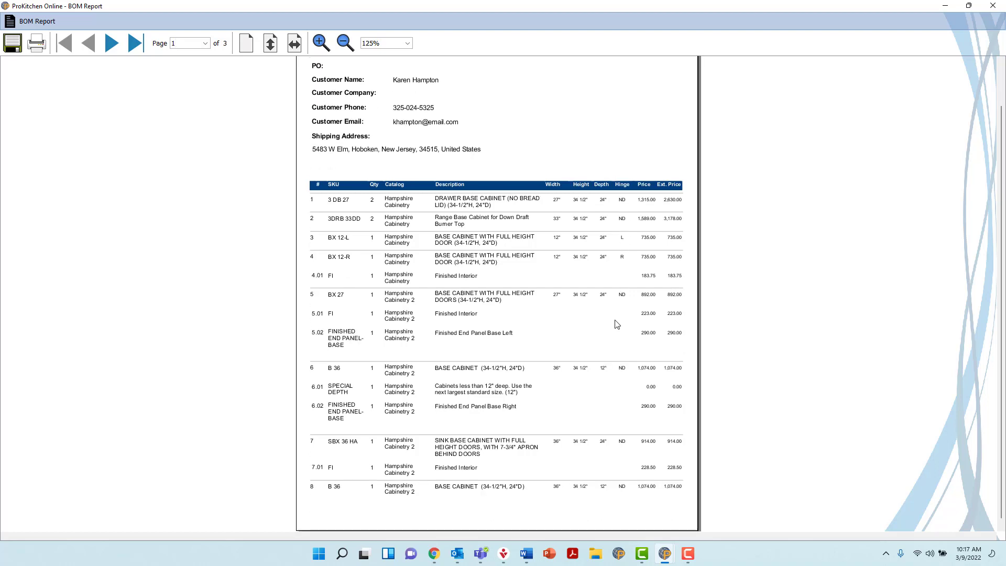
{"action": "scroll", "coordinate": [611, 352], "scroll_direction": "up", "scroll_amount": 1}
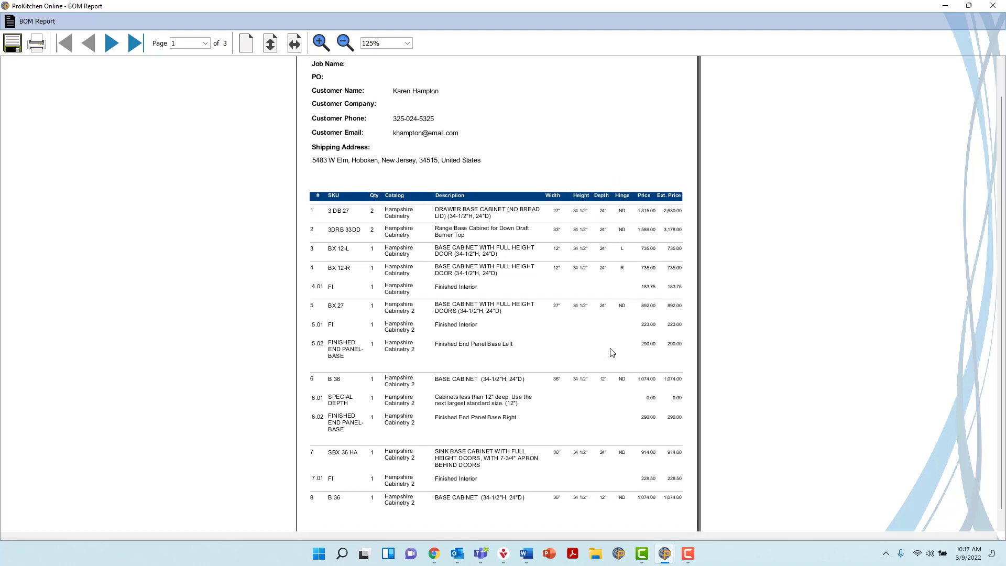
Start saving the report and create a folder named BILLOFMATERIALS in Documents as its location.
{"action": "left_click", "coordinate": [10, 51]}
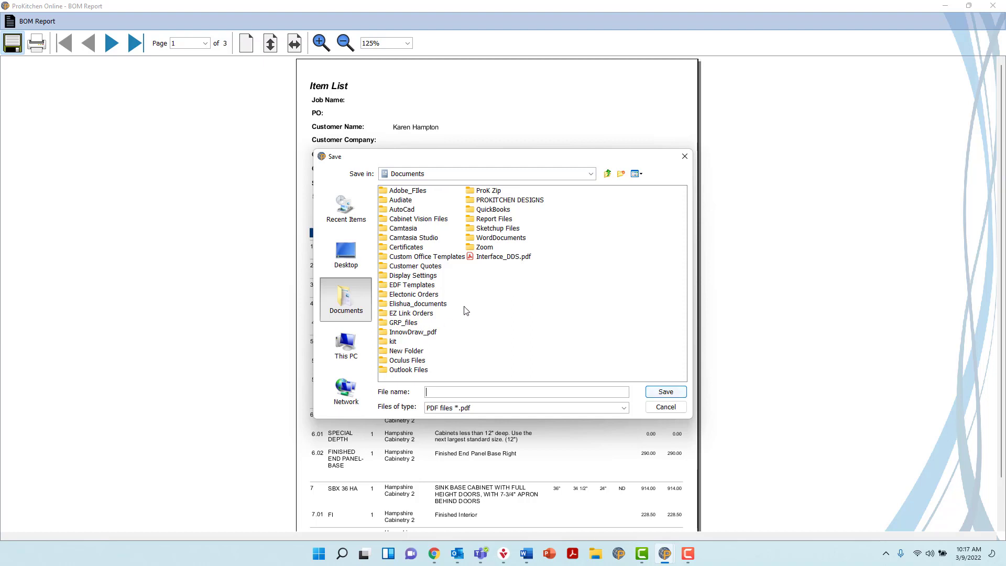
{"action": "left_click", "coordinate": [470, 220]}
{"action": "left_click", "coordinate": [620, 174]}
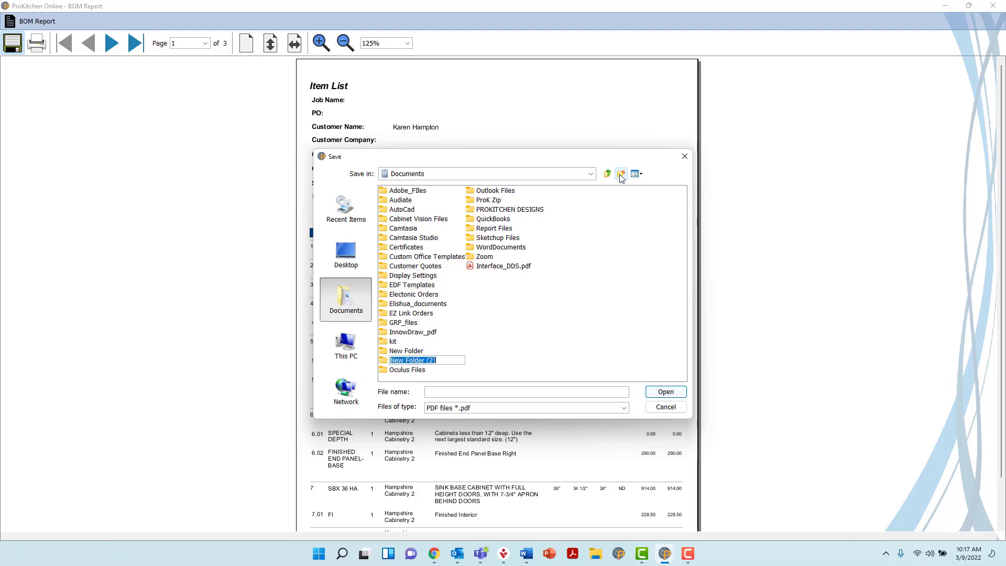
{"action": "type", "text": "BILLOFMATERIALS"}
{"action": "key", "text": "Return"}
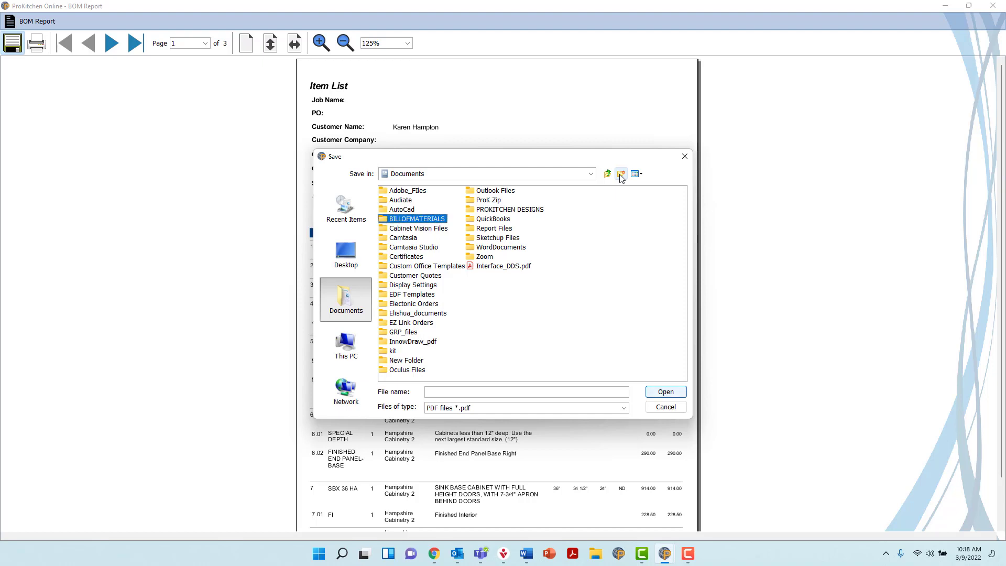
{"action": "double_click", "coordinate": [387, 220]}
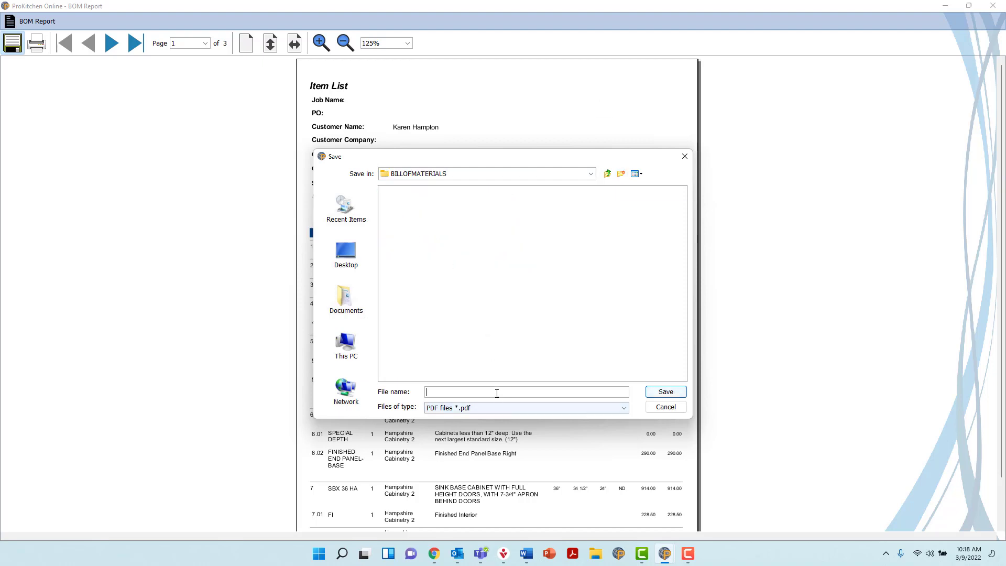
Save the report in the BILLOFMATERIALS folder as a PDF file named HAMPSHIRE BOM.
{"action": "left_click", "coordinate": [496, 393]}
{"action": "type", "text": "HAMPSHIRE BOM"}
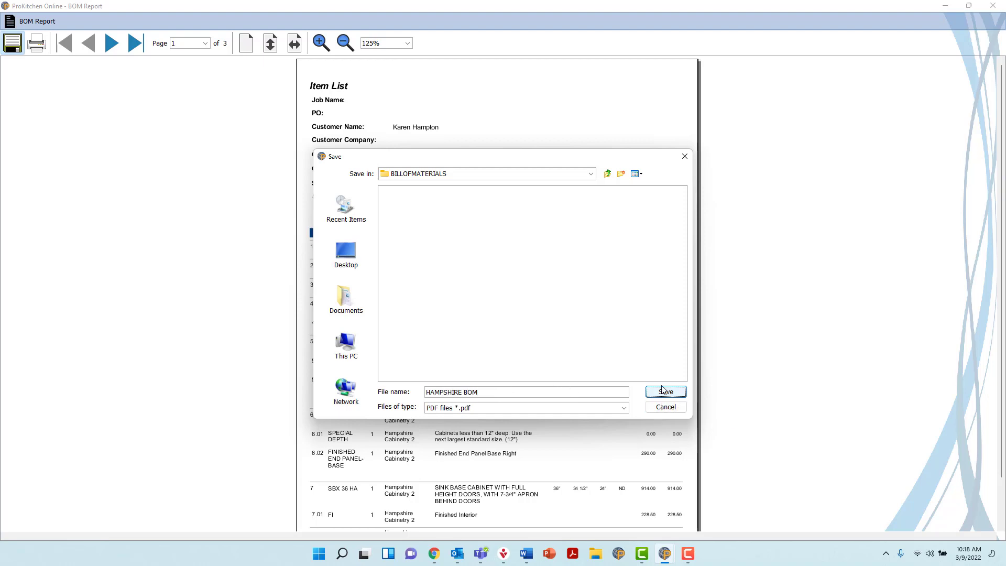
{"action": "left_click", "coordinate": [669, 391]}
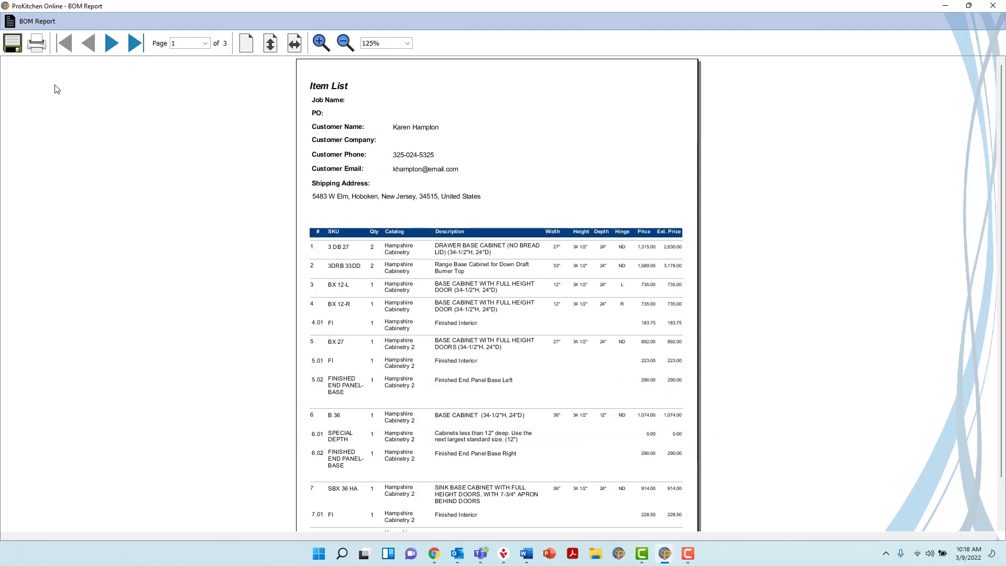
Print pages 1 to 3 of the BOM report on the HP ENVY 6400 series printer and close the report.
{"action": "left_click", "coordinate": [36, 44]}
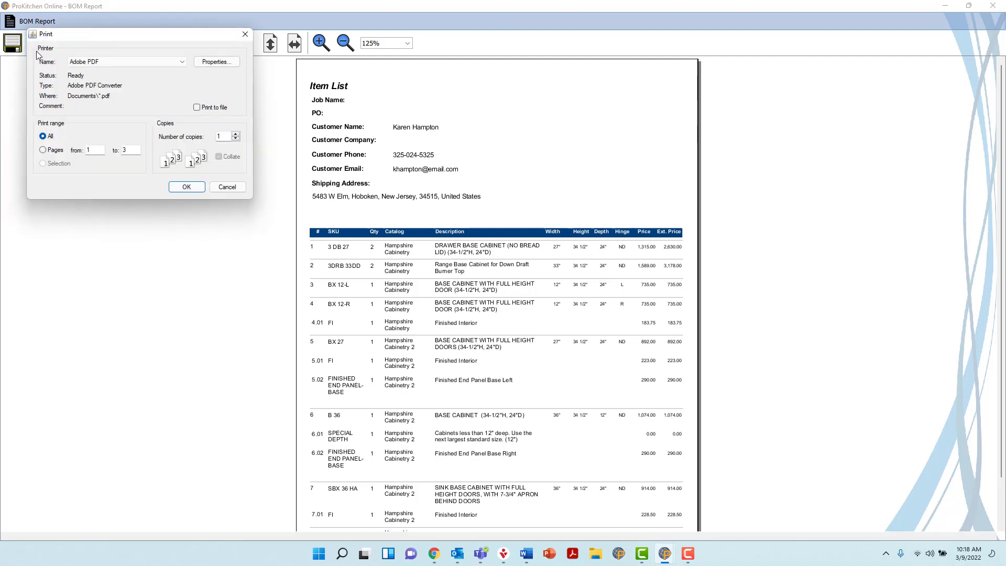
{"action": "left_click", "coordinate": [180, 66]}
{"action": "left_click", "coordinate": [163, 89]}
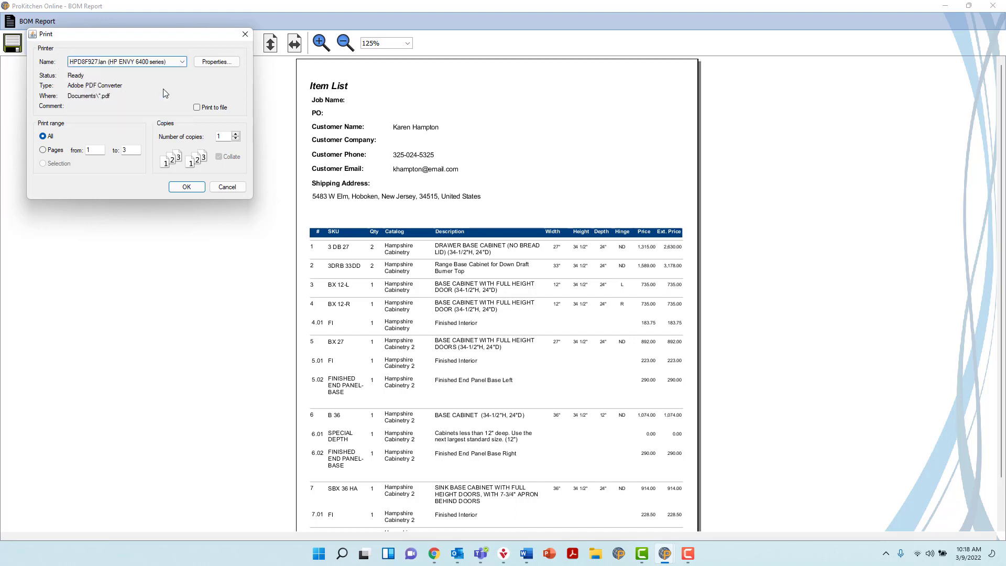
{"action": "left_click", "coordinate": [43, 150]}
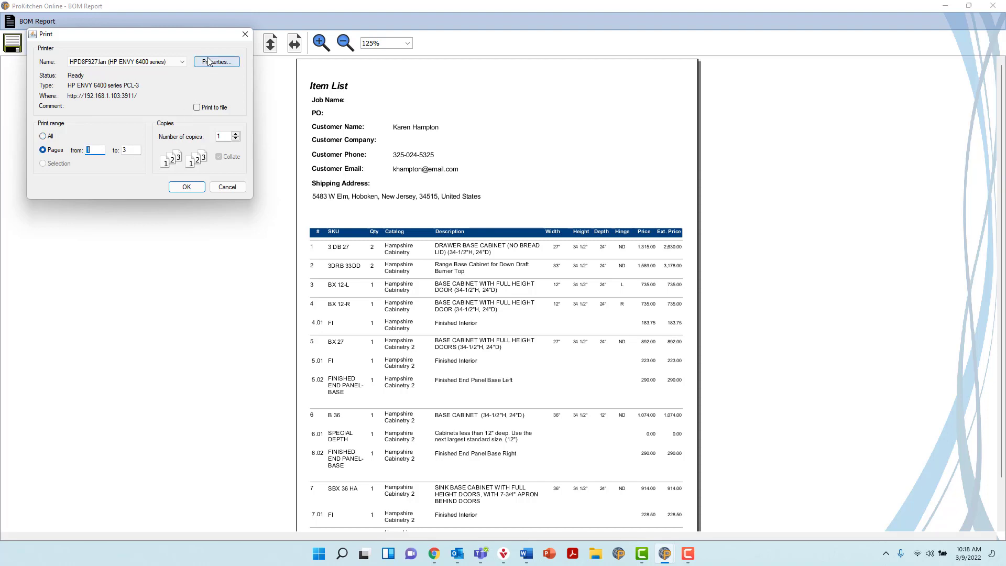
{"action": "left_click", "coordinate": [188, 188]}
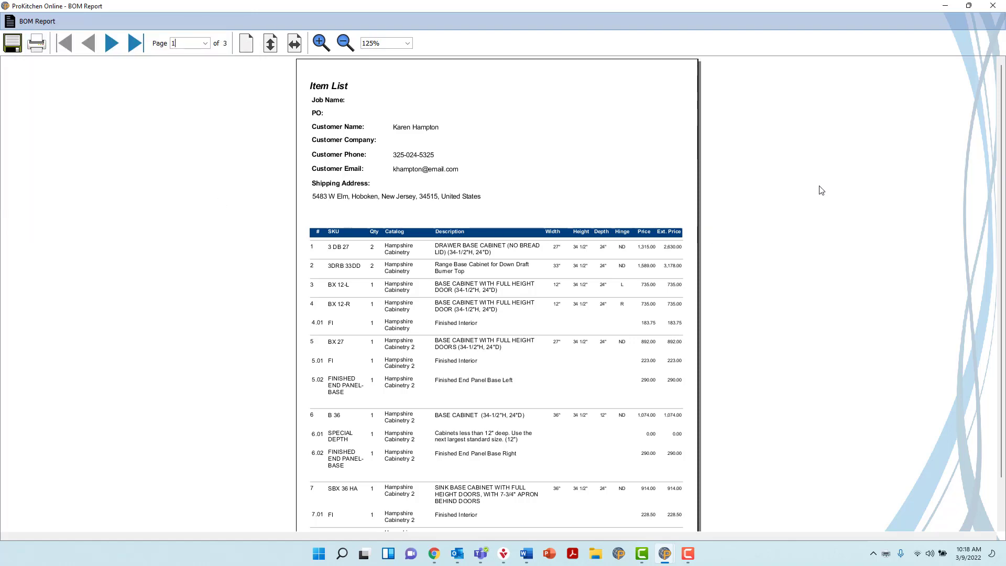
{"action": "left_click", "coordinate": [993, 5]}
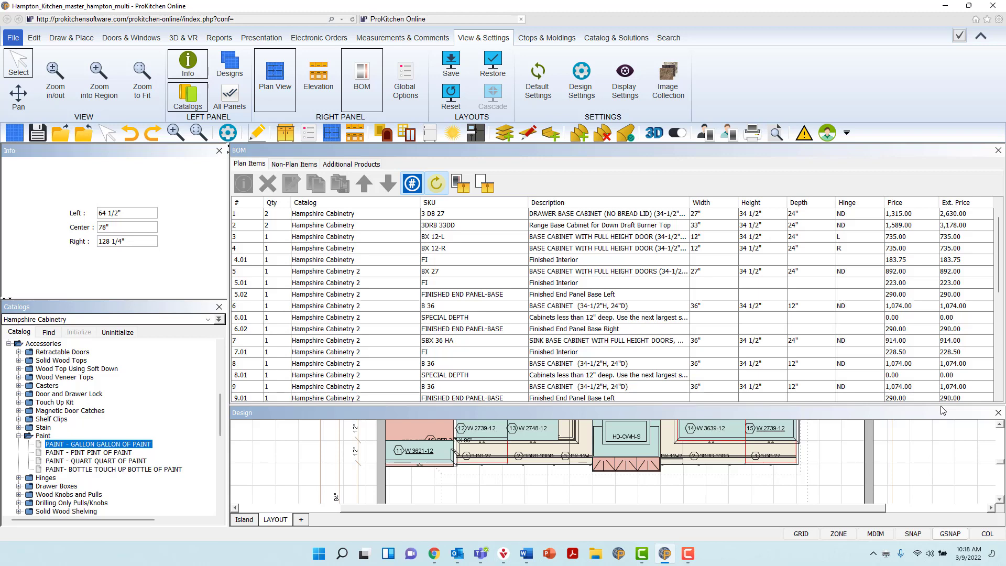
Look through the non-plan items and the additional products in the bill of materials.
{"action": "left_click", "coordinate": [303, 164]}
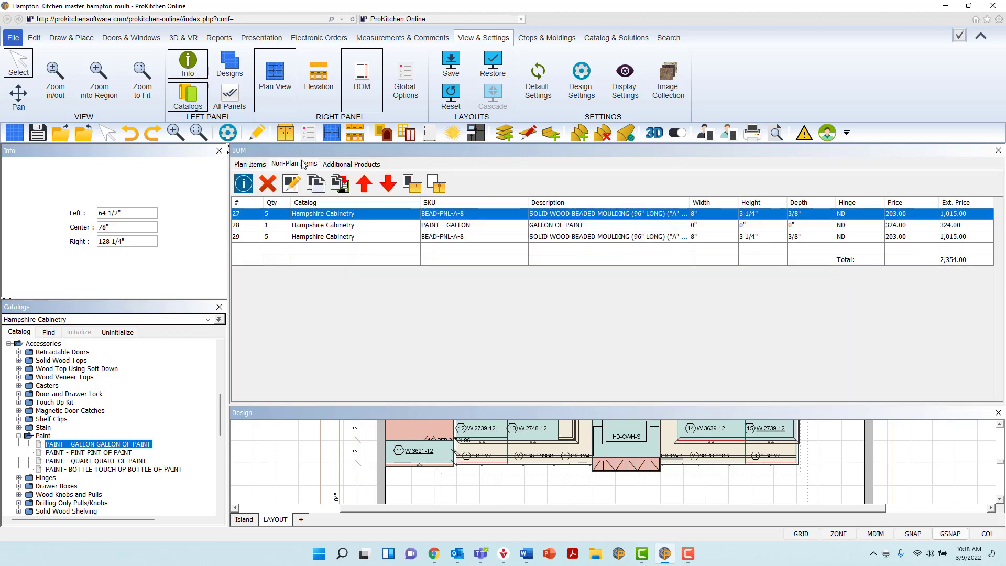
{"action": "left_click", "coordinate": [344, 164]}
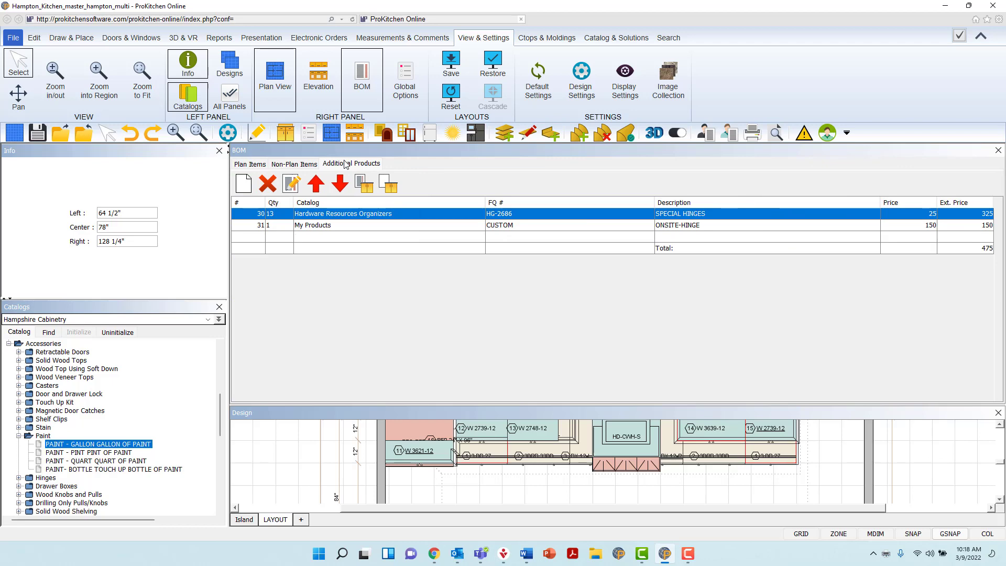